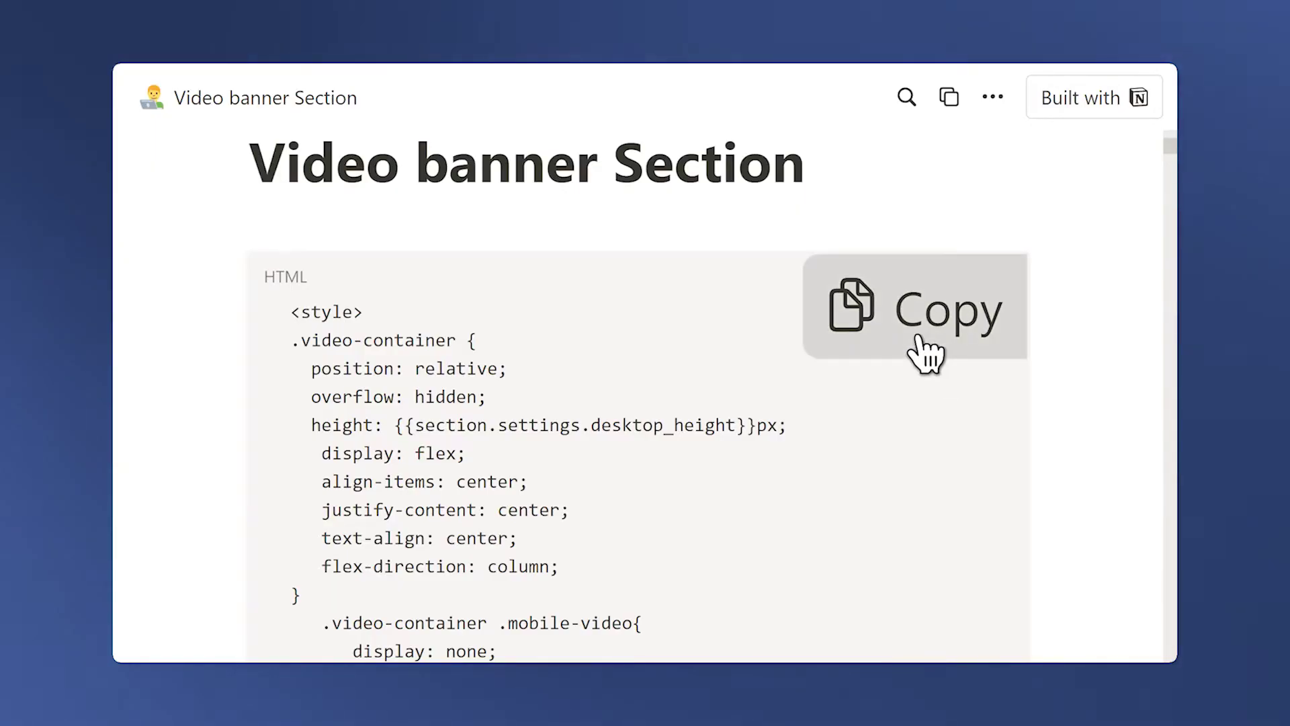
Leave the finished storefront and go to the free Shopify banner video section sign-up page.
click(919, 340)
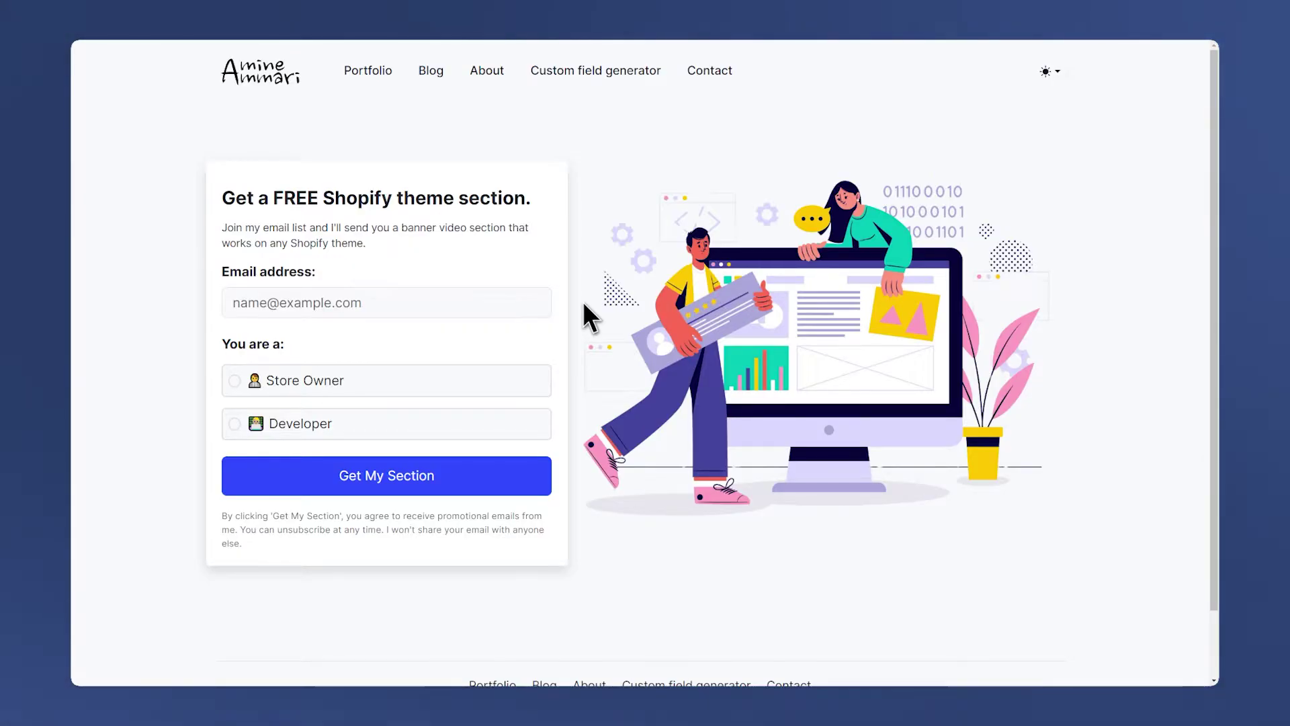
Sign up with an e-mail address as a Store Owner and copy the Video banner section code.
click(418, 308)
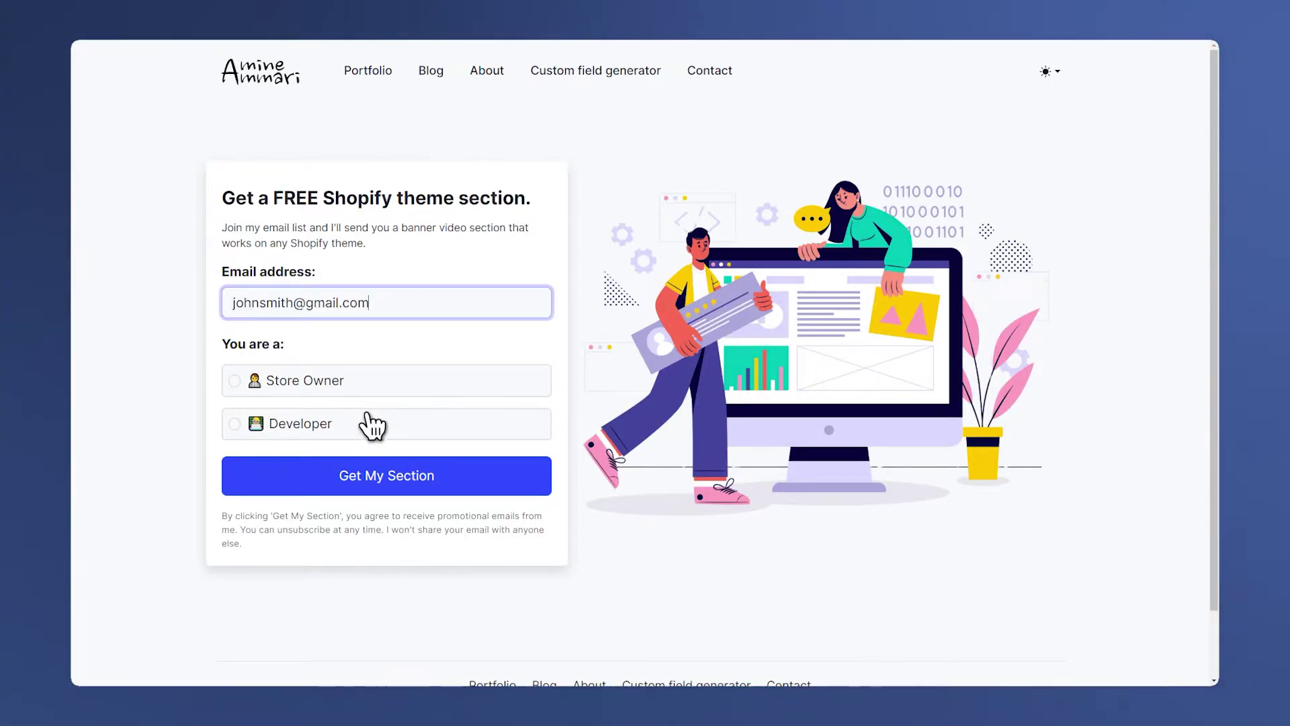
click(364, 388)
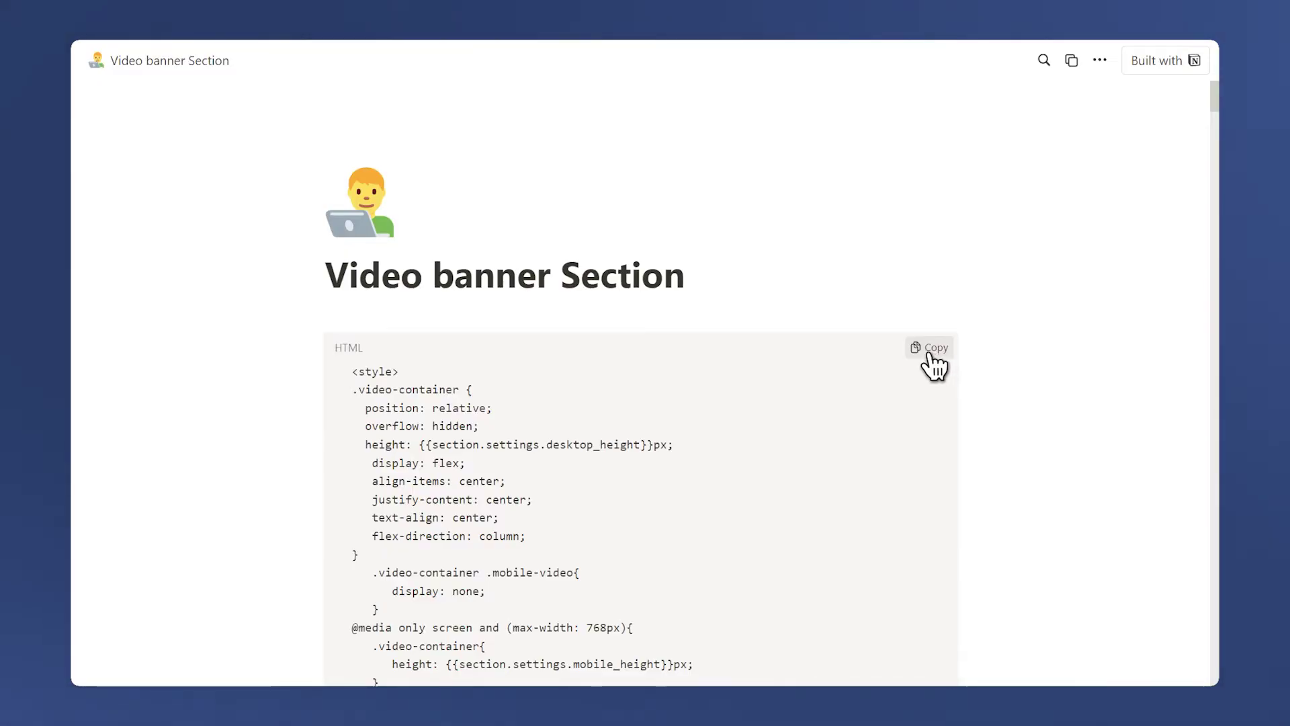
click(928, 355)
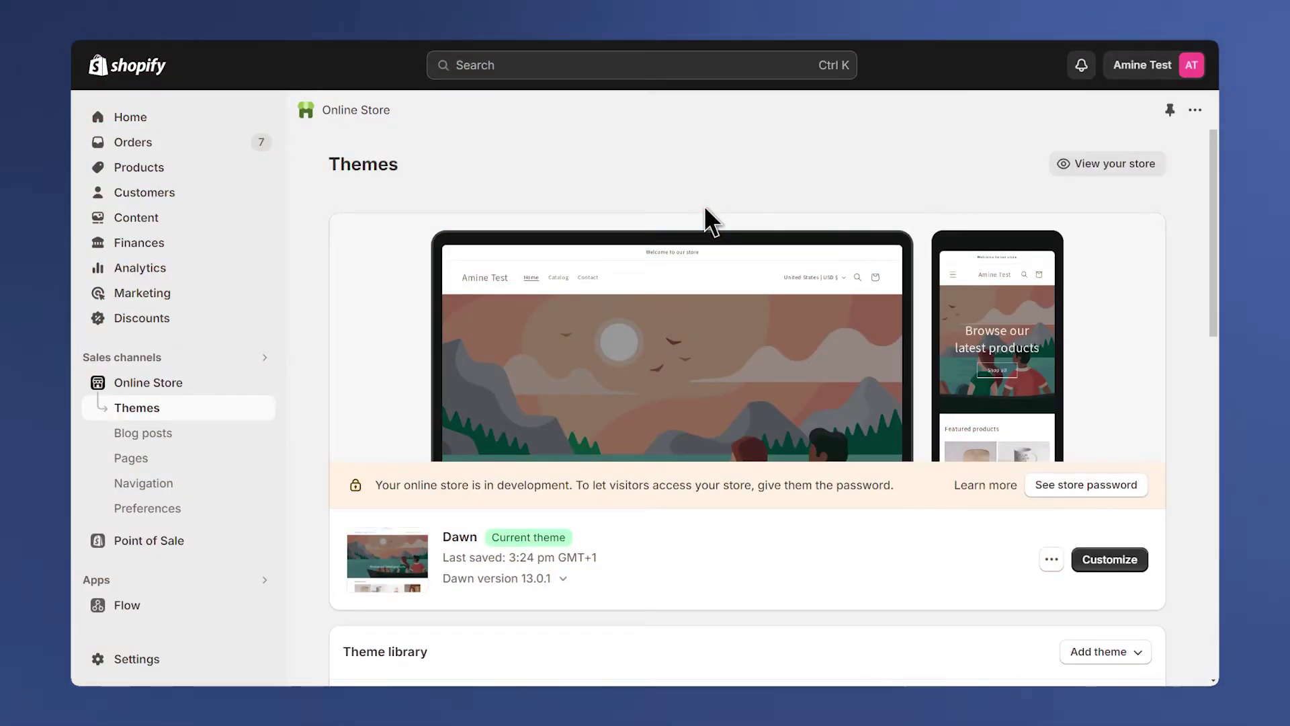
Scroll to the current Dawn theme and open its options menu.
scroll(705, 209, down, 4)
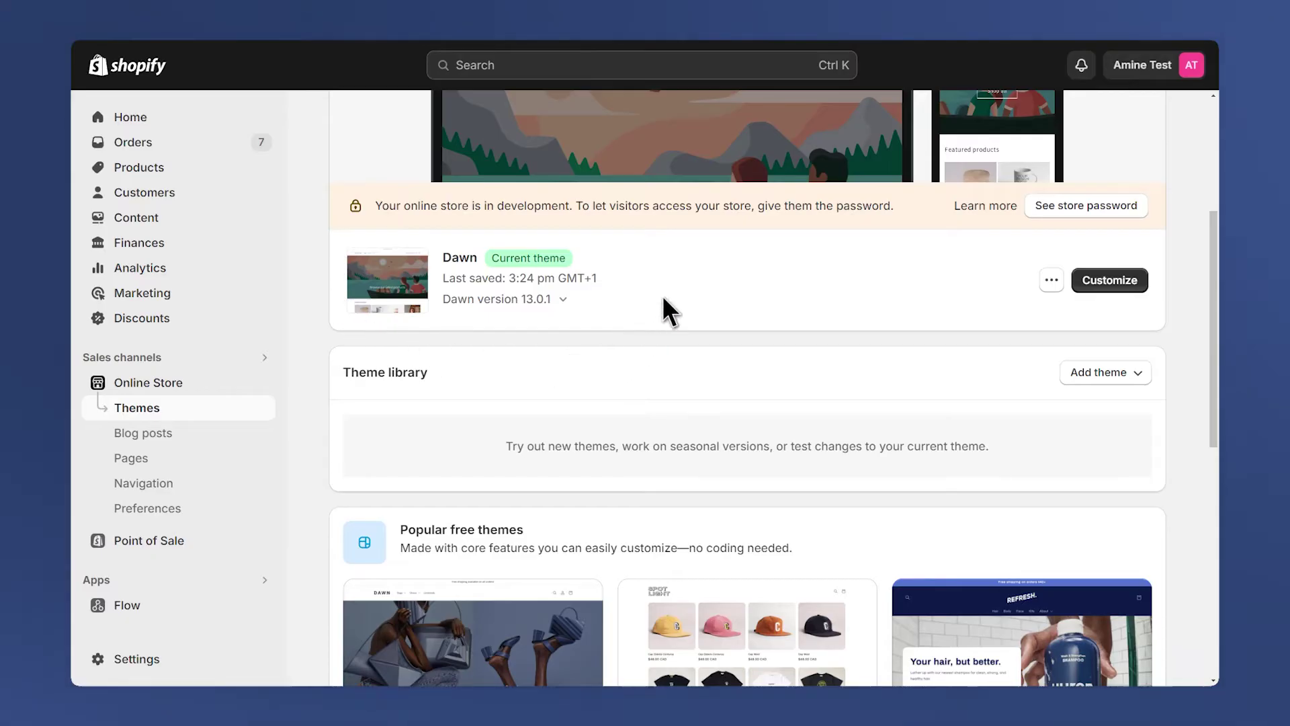
click(1052, 282)
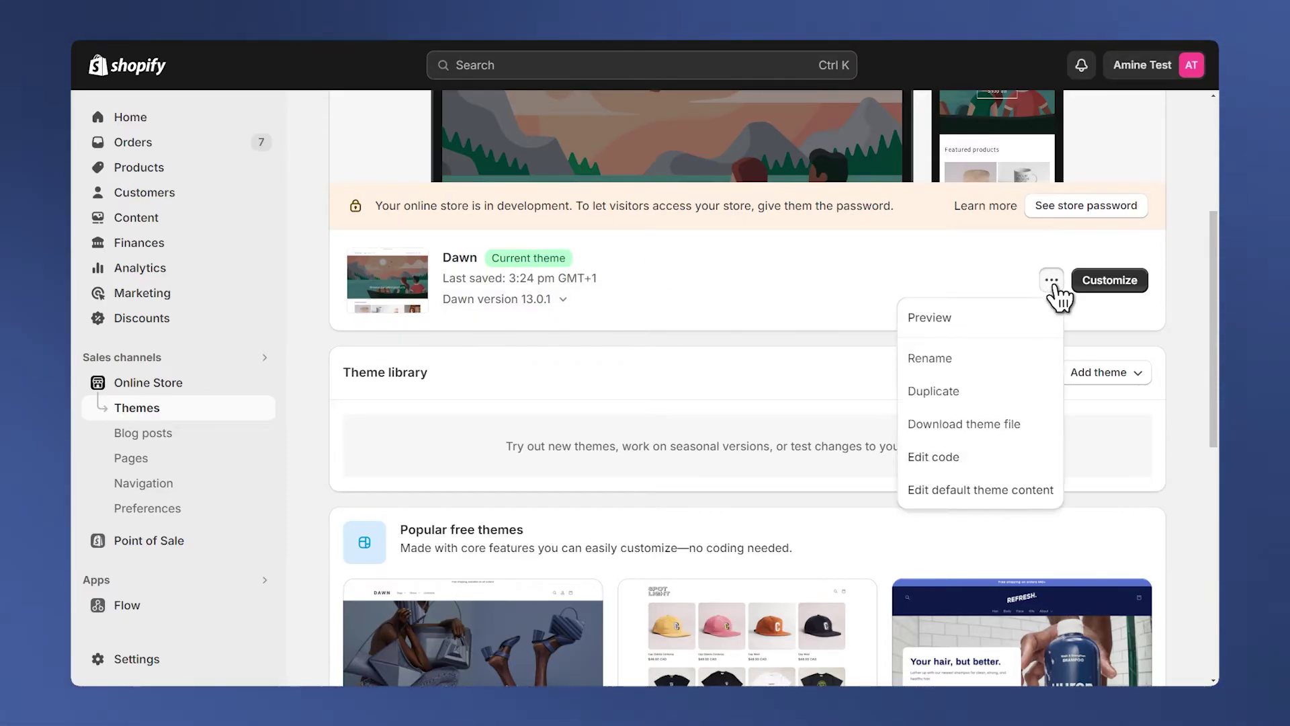
In the Dawn code editor, create a new section file named videobanner.
click(971, 459)
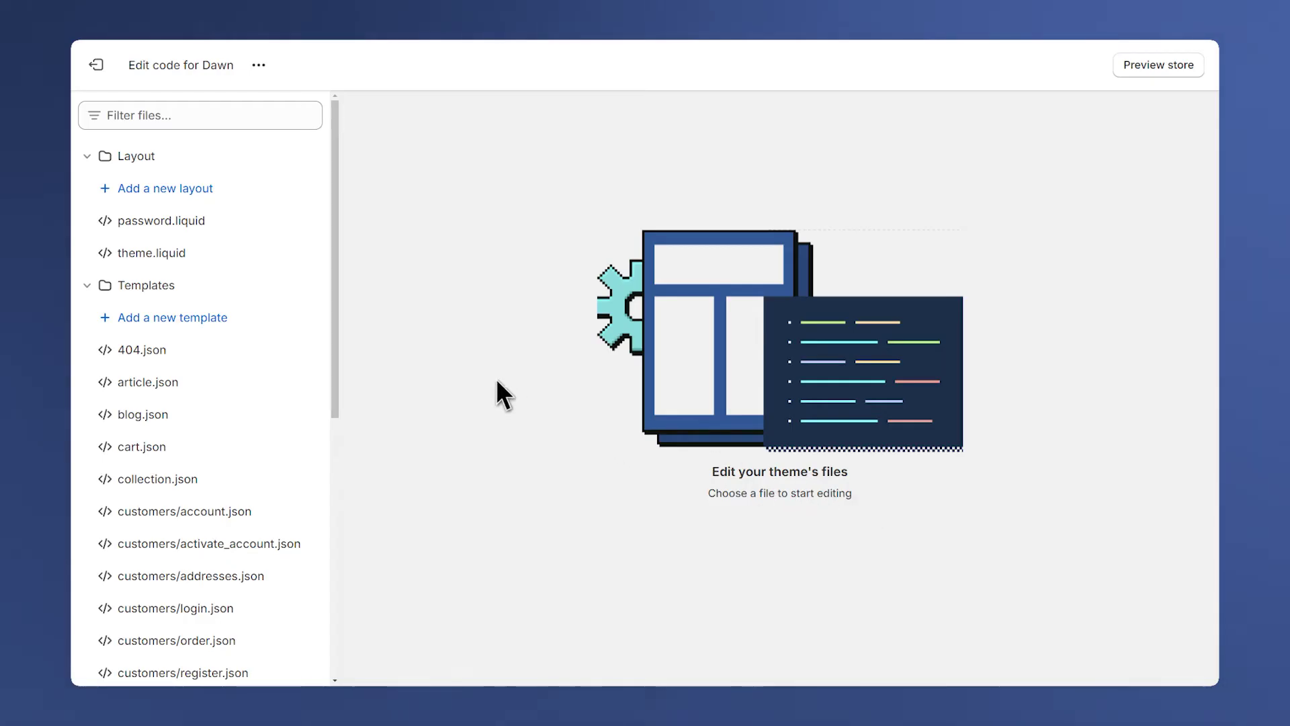
click(138, 157)
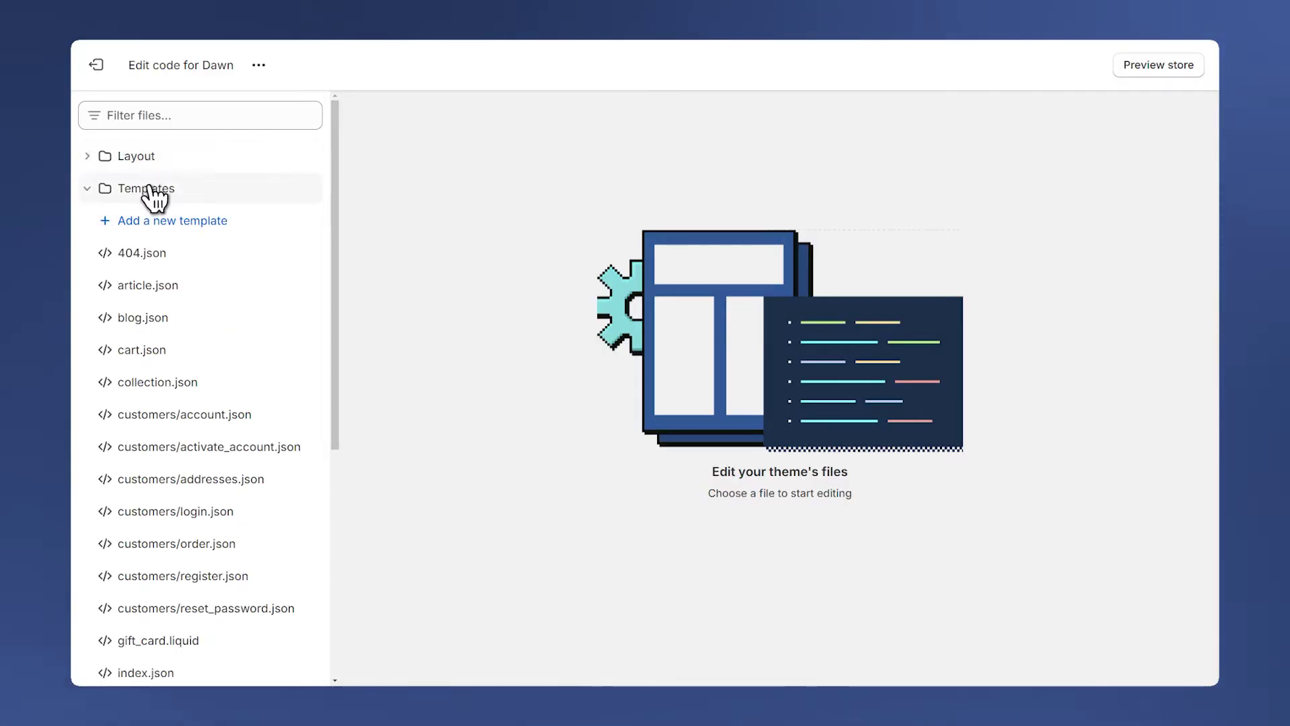
click(144, 188)
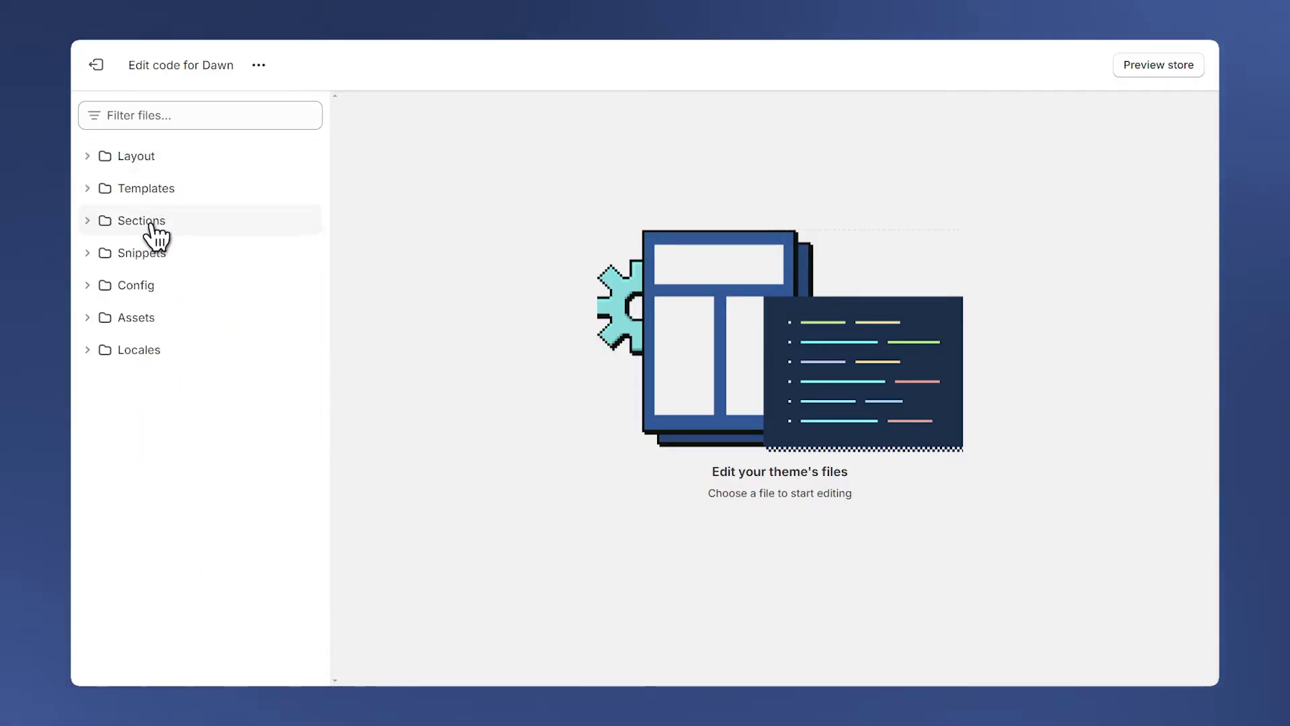
click(191, 229)
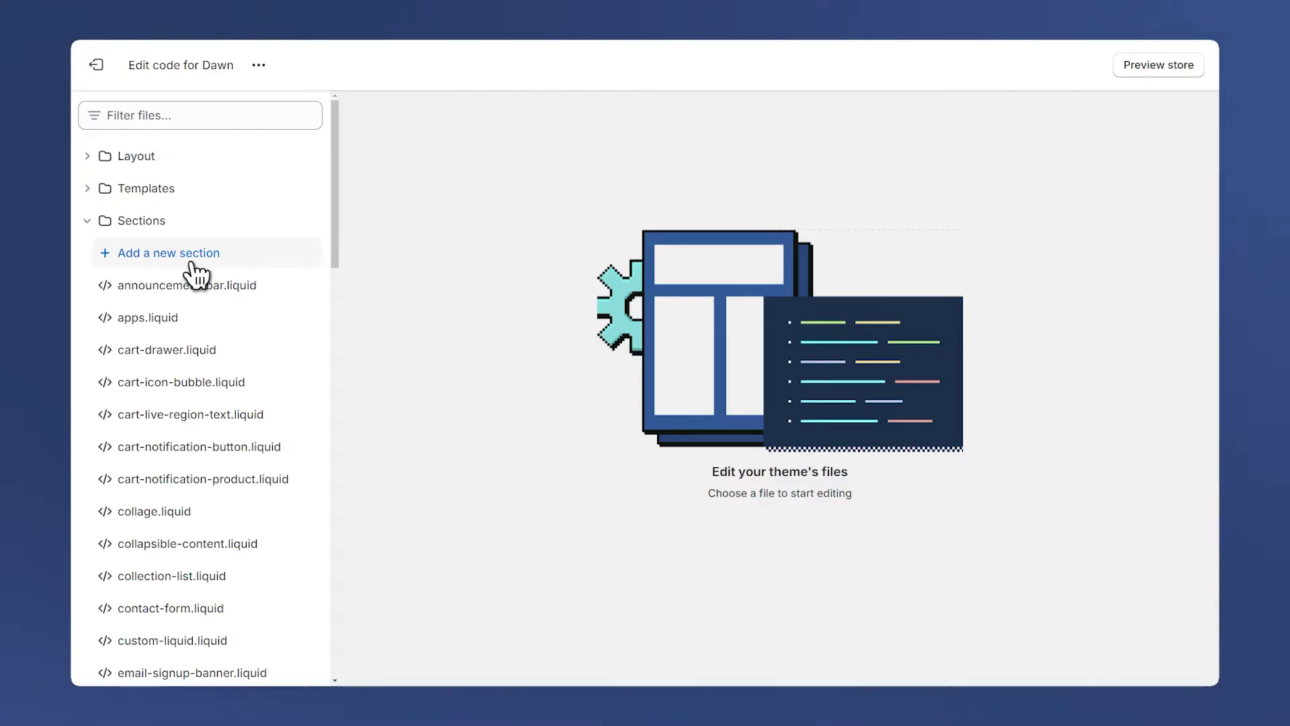
click(195, 255)
click(530, 401)
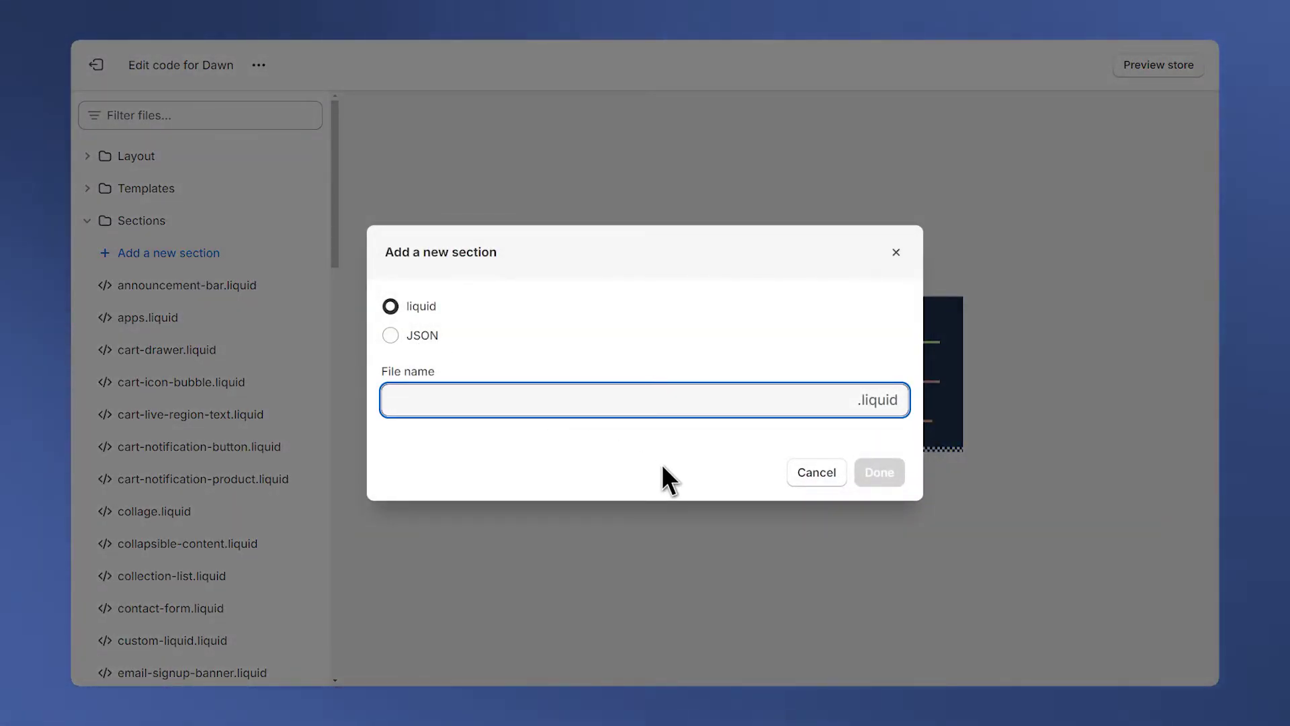
text(vid)
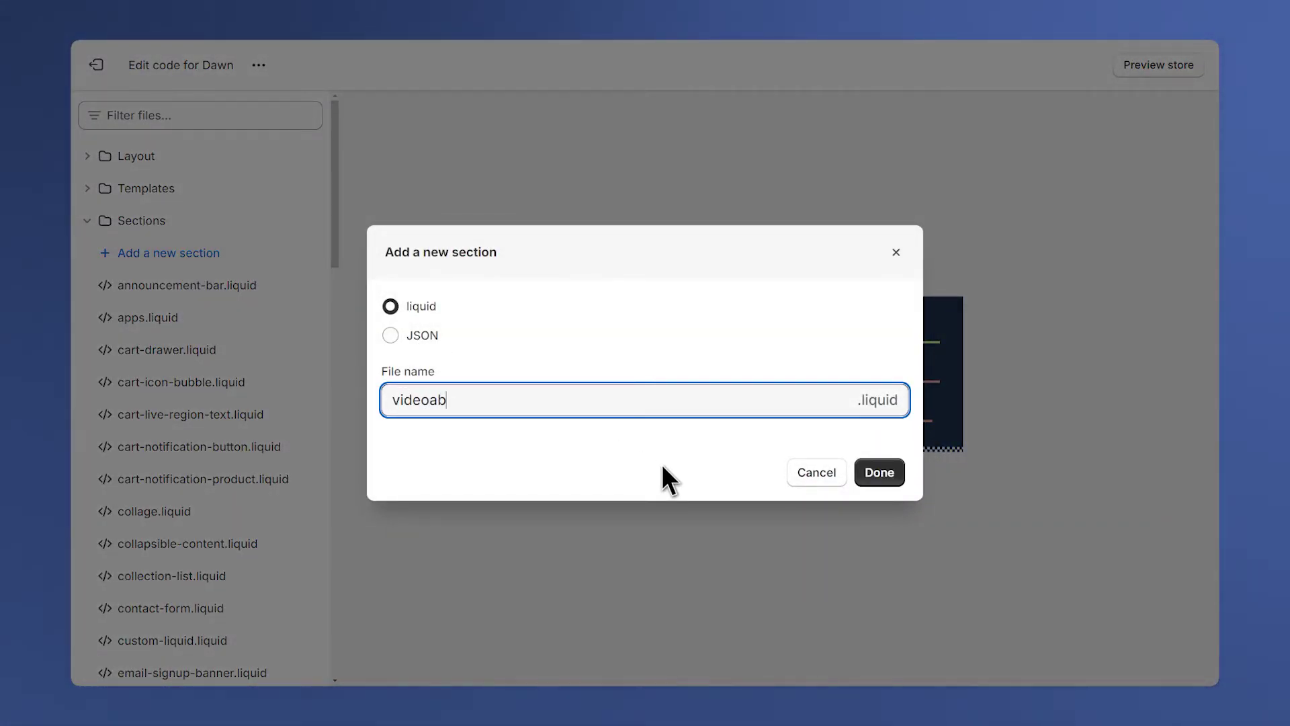
text(eobanner)
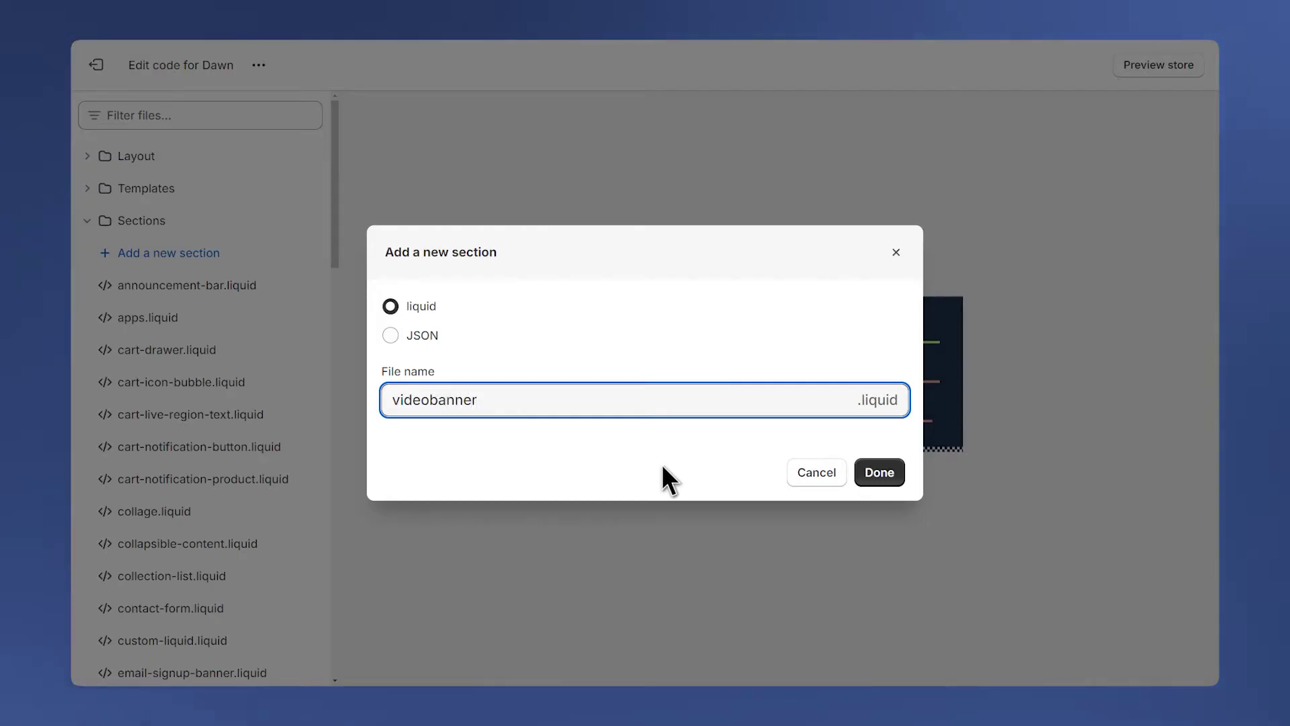
click(885, 473)
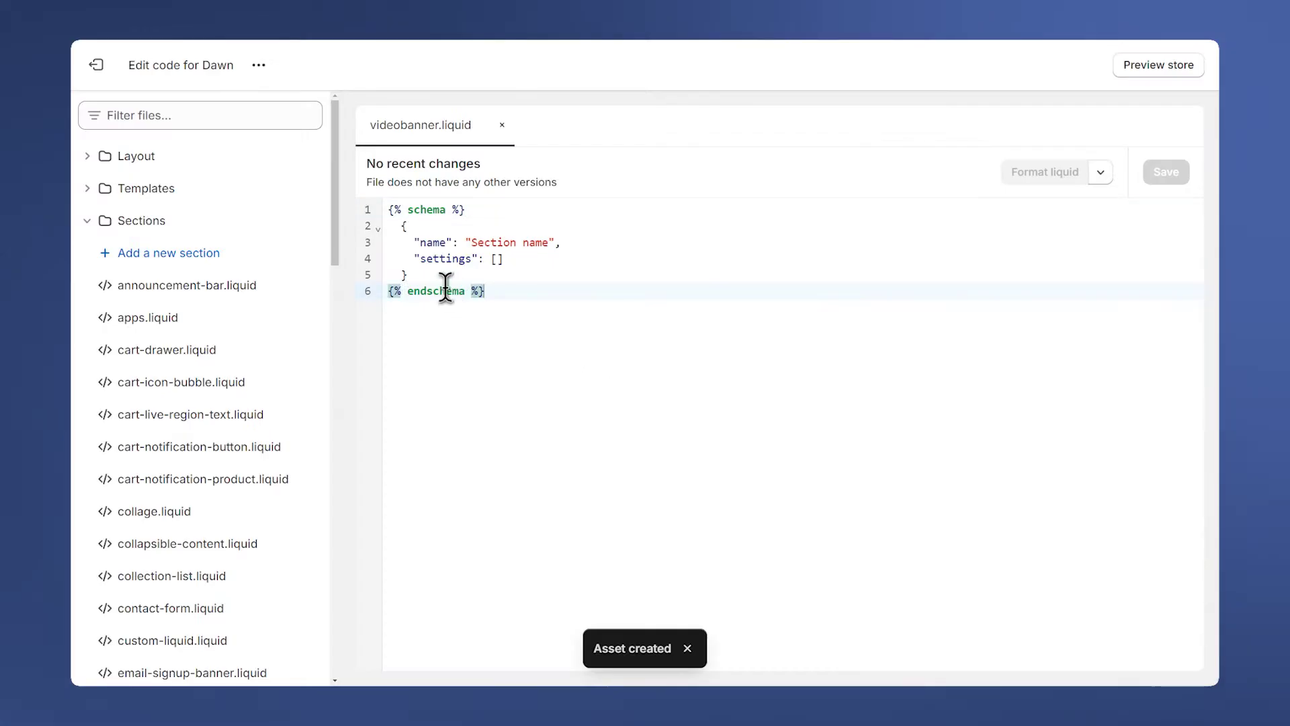
Replace videobanner.liquid's starter code with the copied video banner code and save it.
drag(487, 291, 387, 214)
key(BackSpace)
key(ctrl+v)
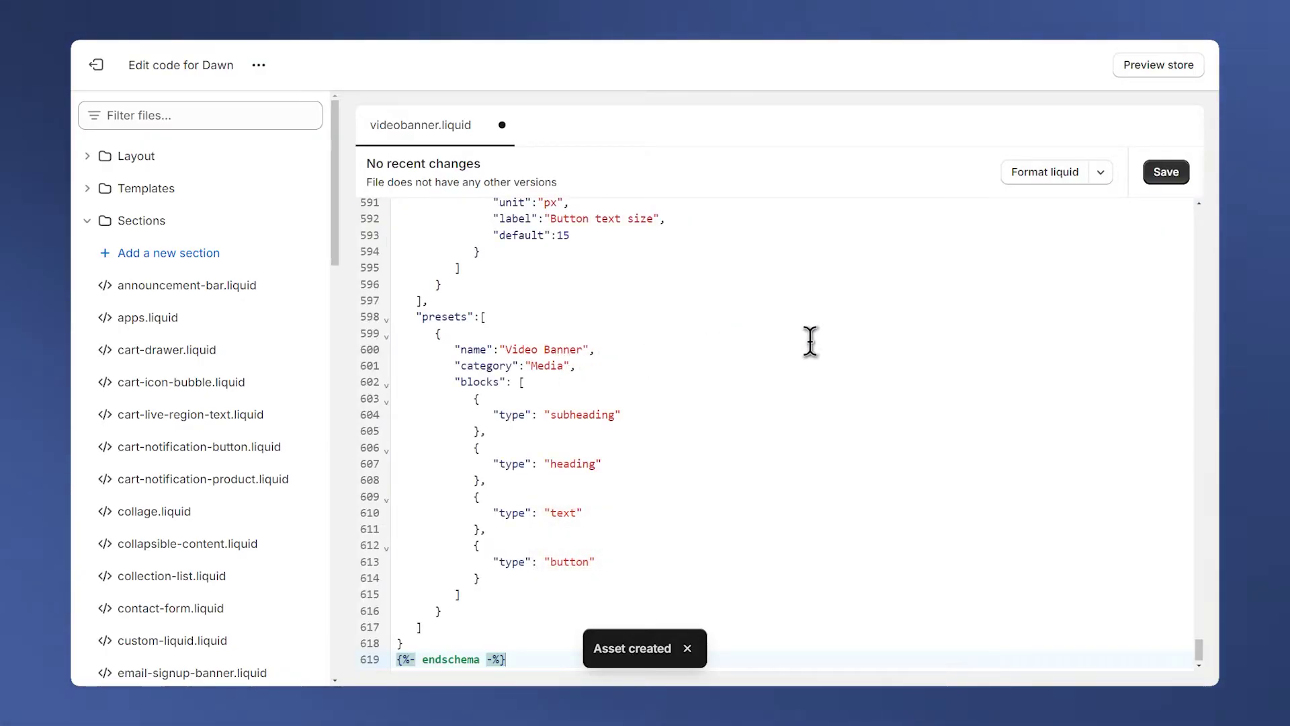
click(1170, 175)
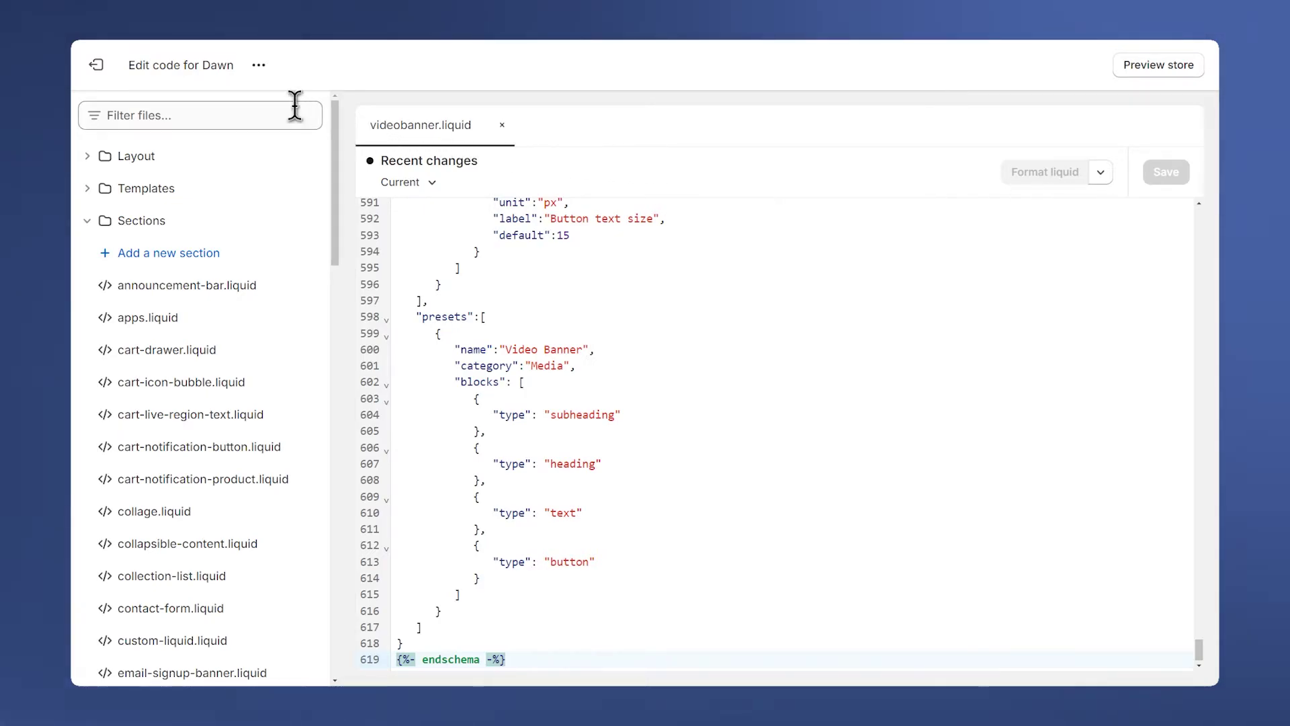
In the theme customizer, add a Video Banner section to the home page below Featured collection.
click(259, 65)
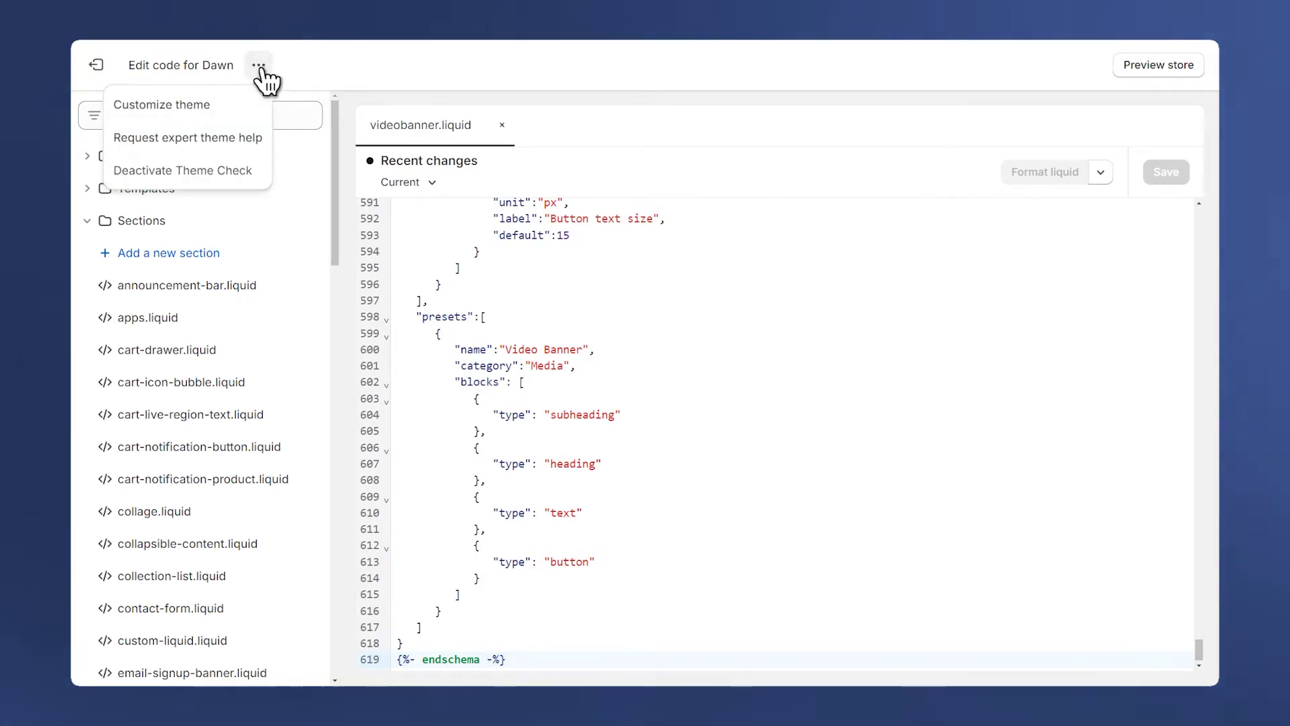
click(194, 113)
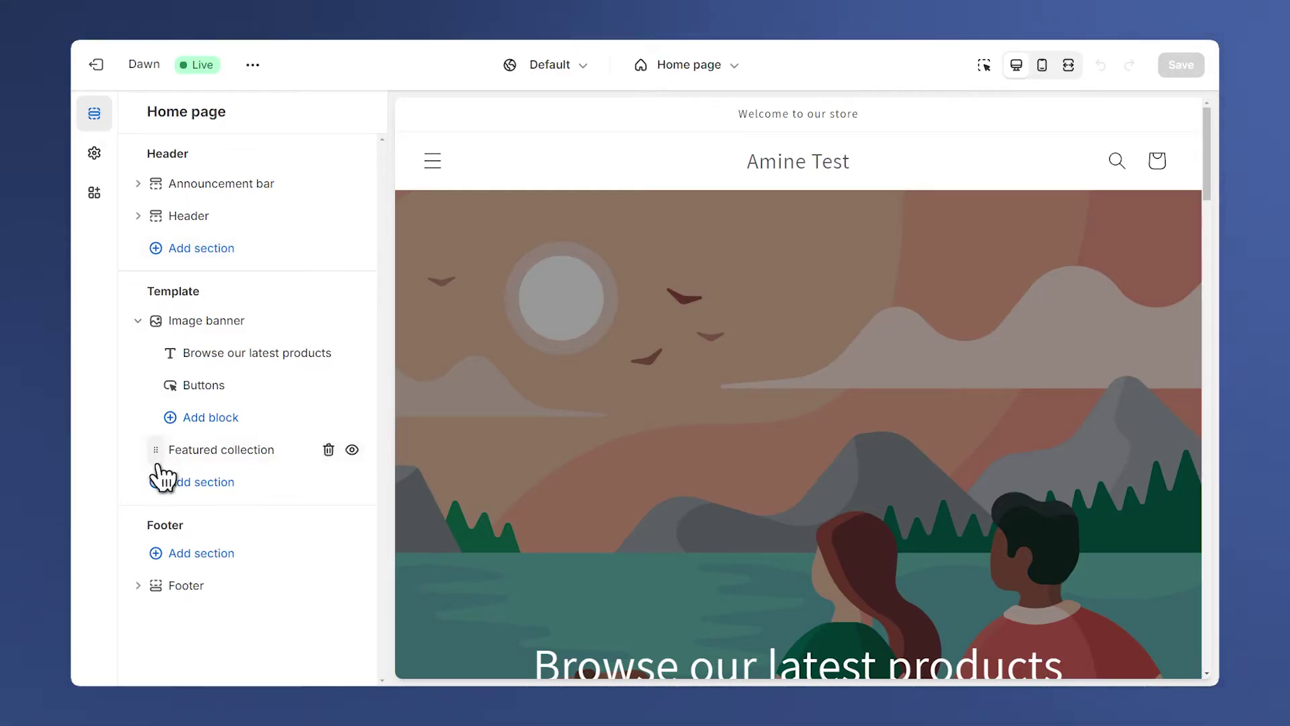
click(236, 489)
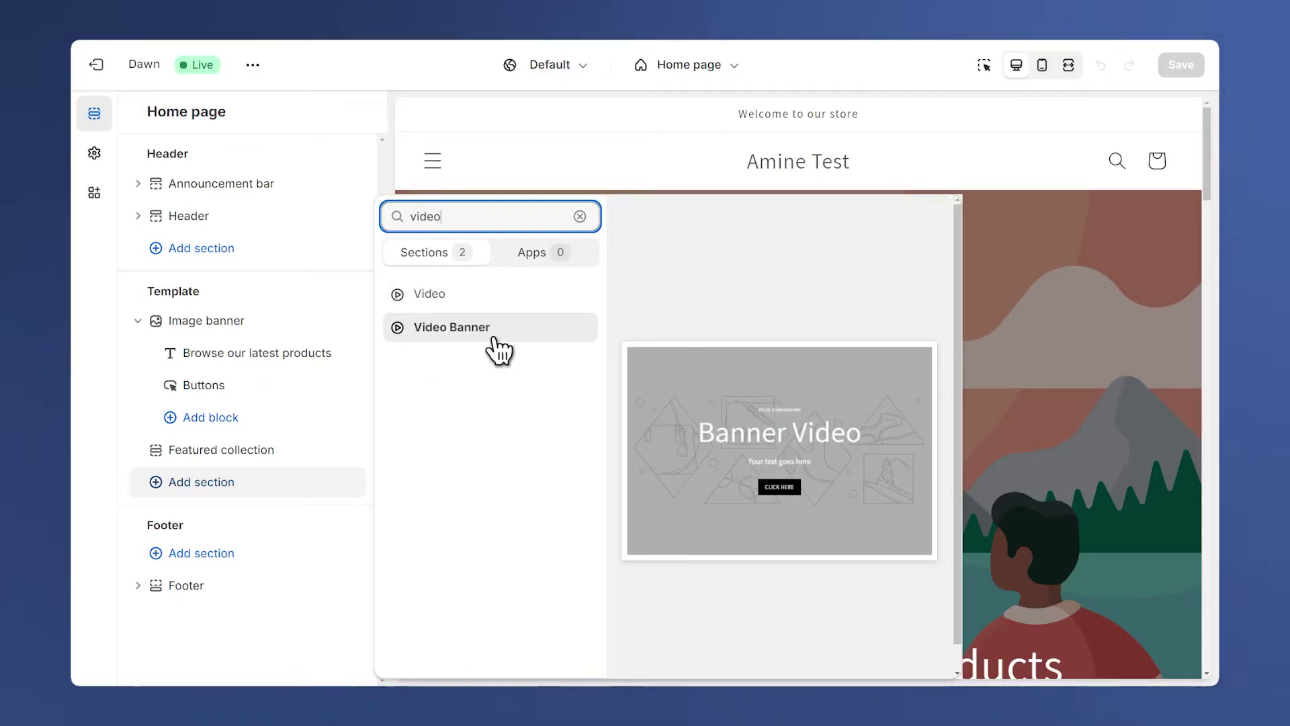
click(452, 327)
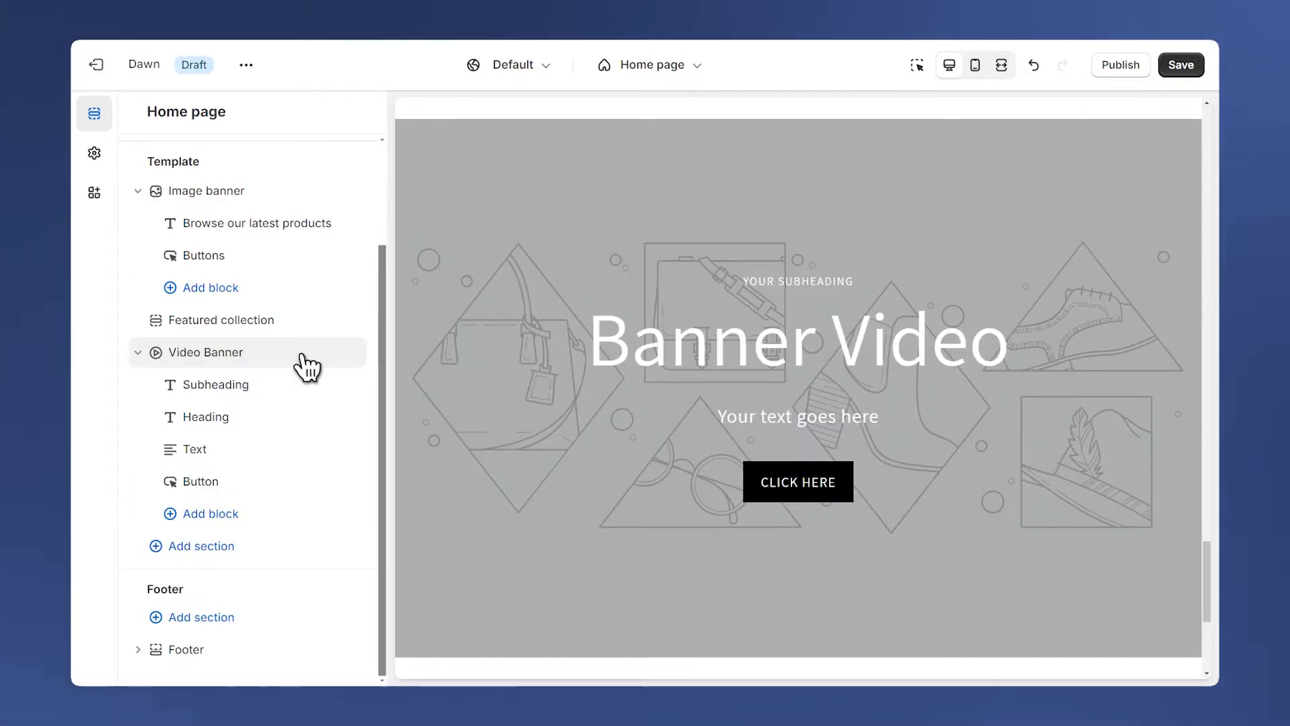
drag(156, 352, 197, 287)
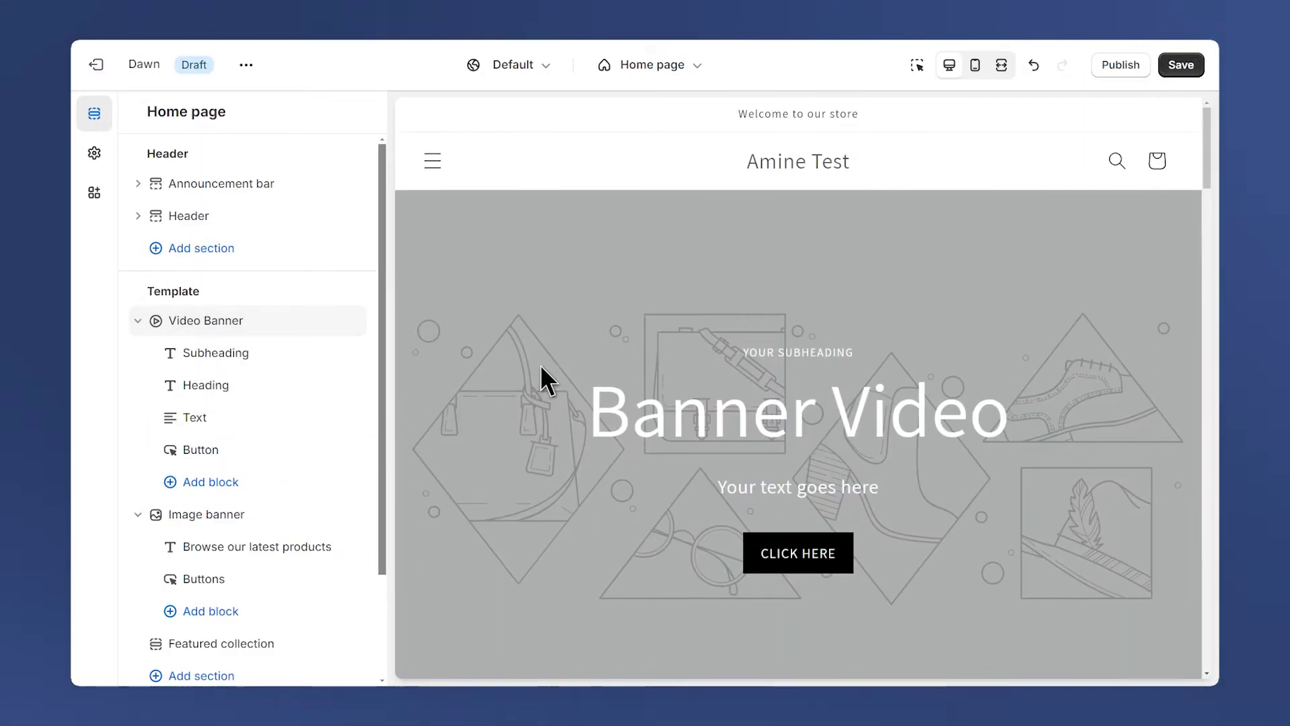
drag(156, 320, 152, 482)
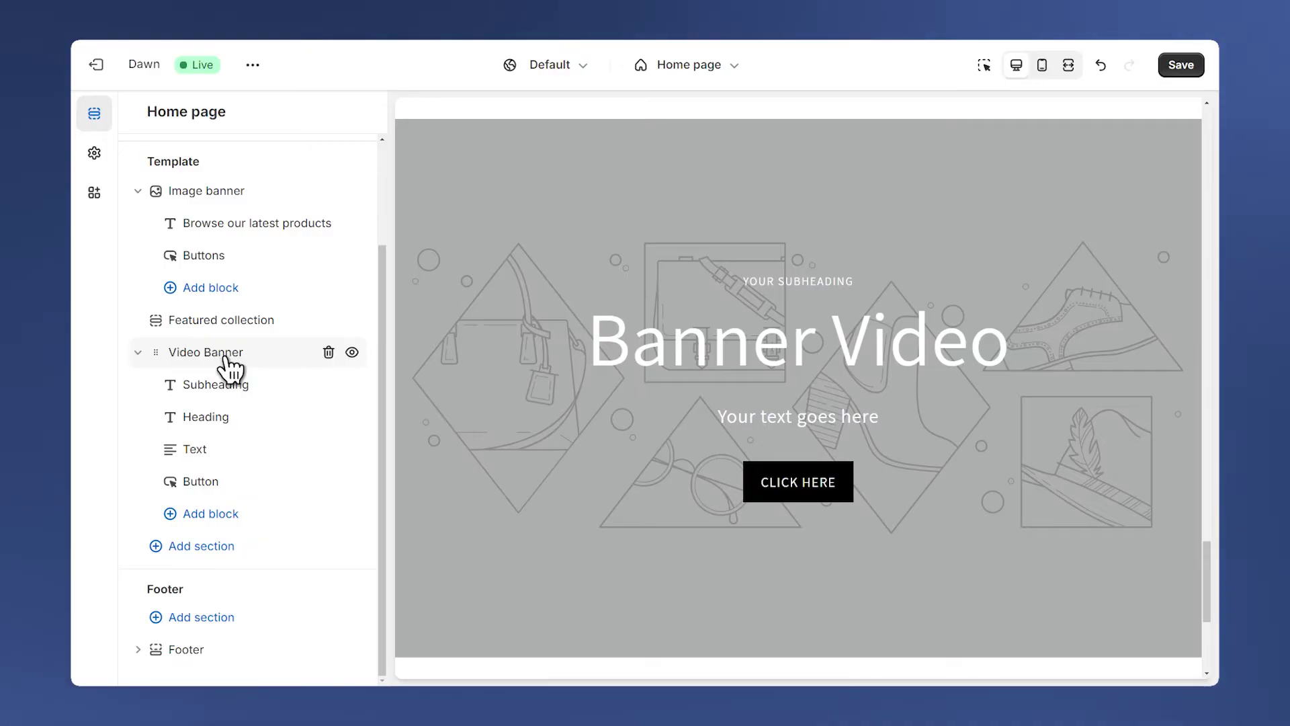
click(222, 356)
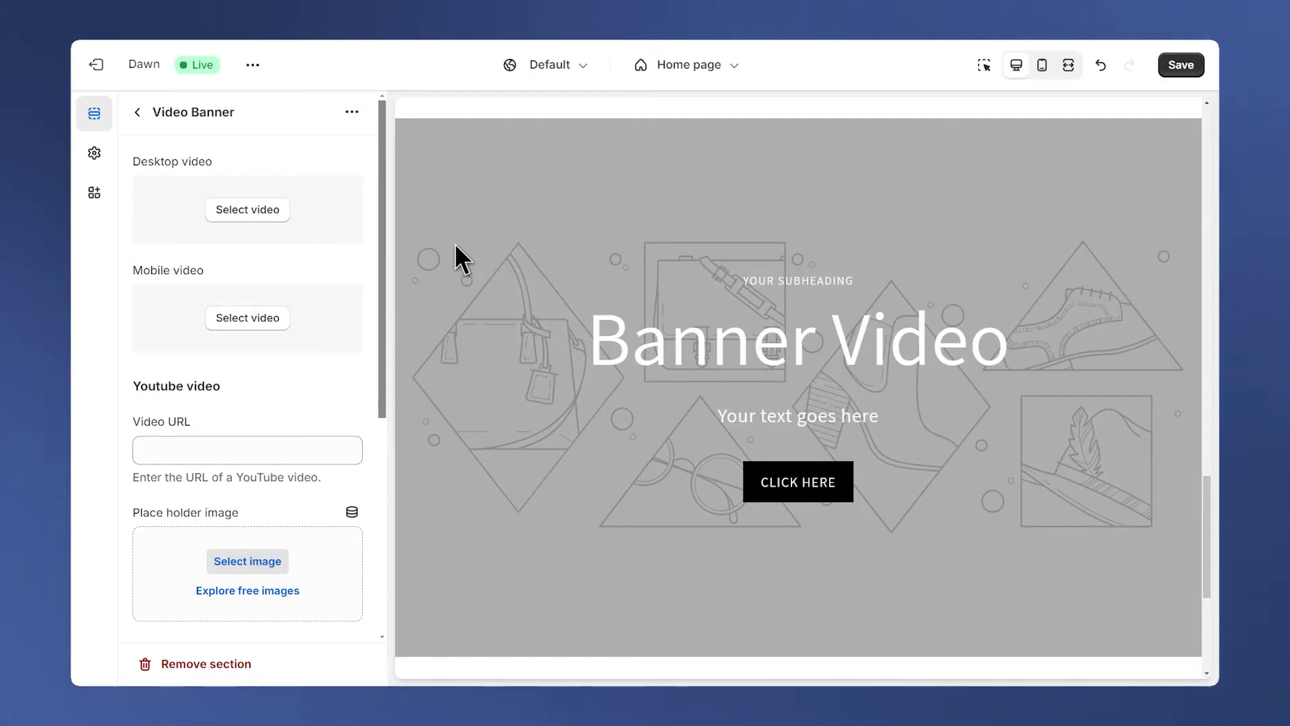
click(246, 214)
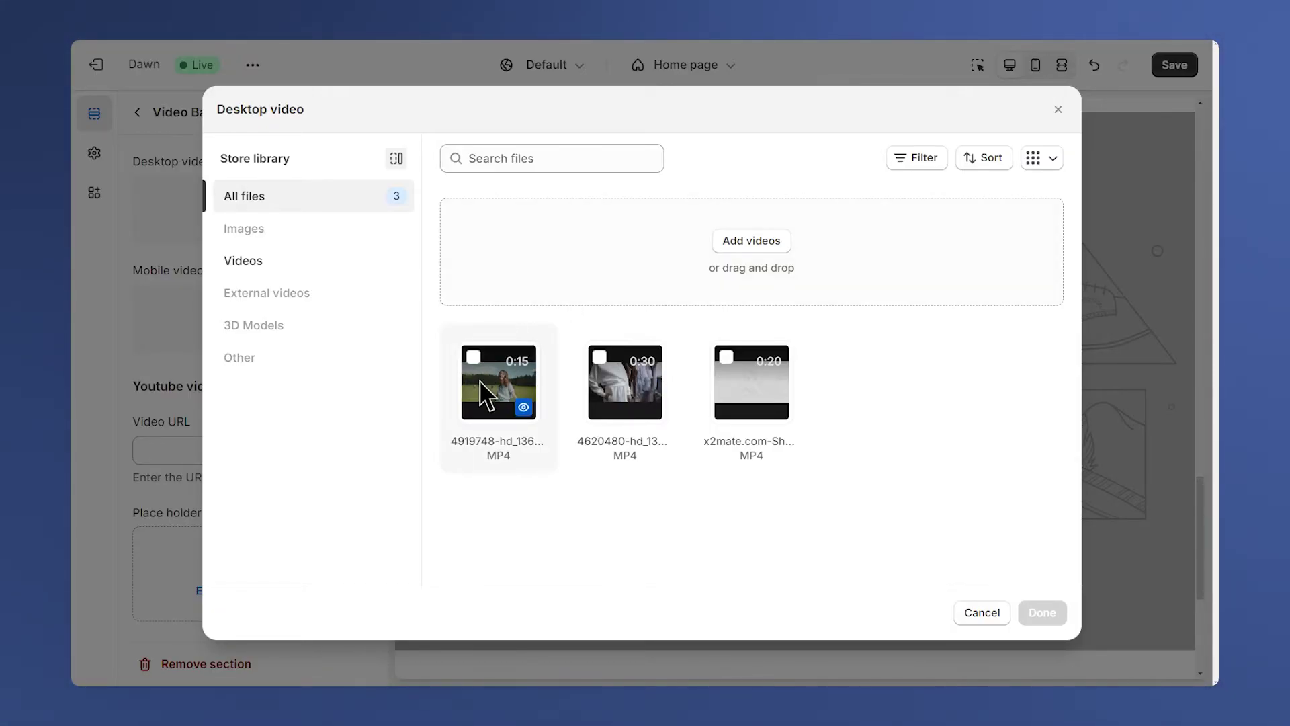
key(Return)
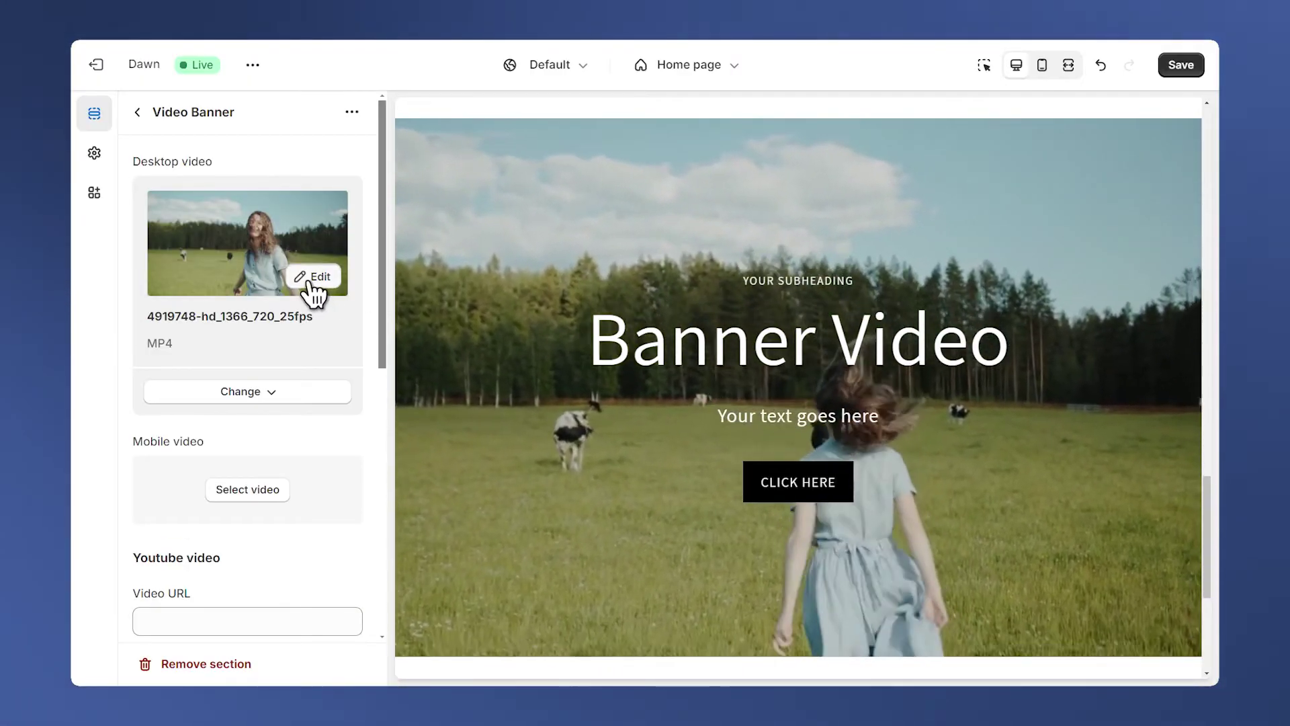
click(313, 285)
scroll(598, 427, down, 2)
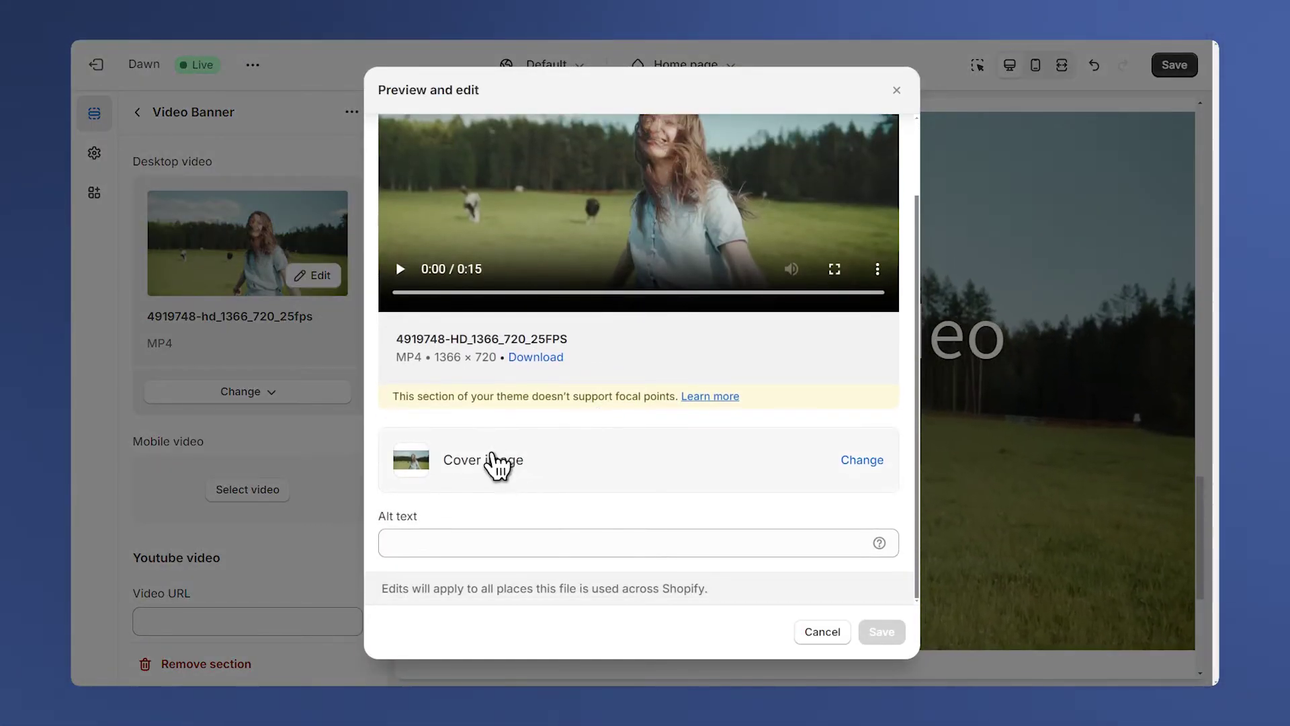
key(Escape)
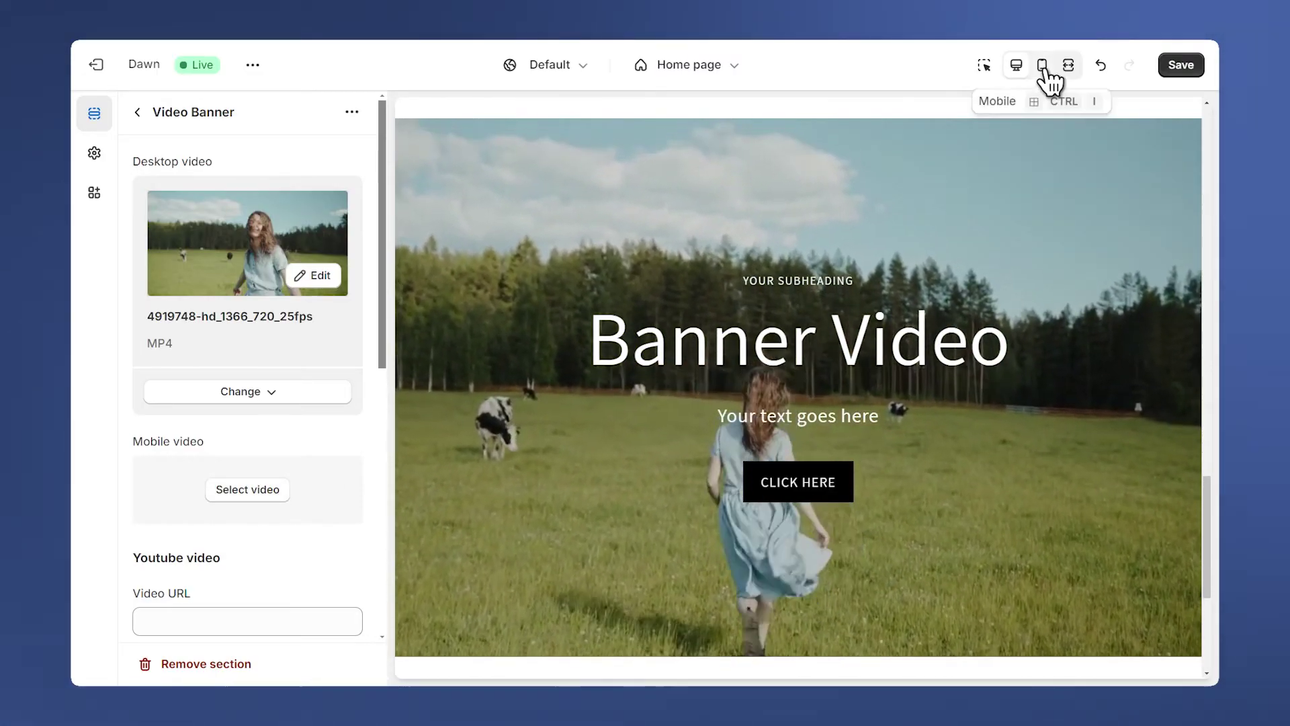
Choose 4620480-hd_1366_720_50fps as the mobile video and verify it in the mobile preview.
click(1043, 66)
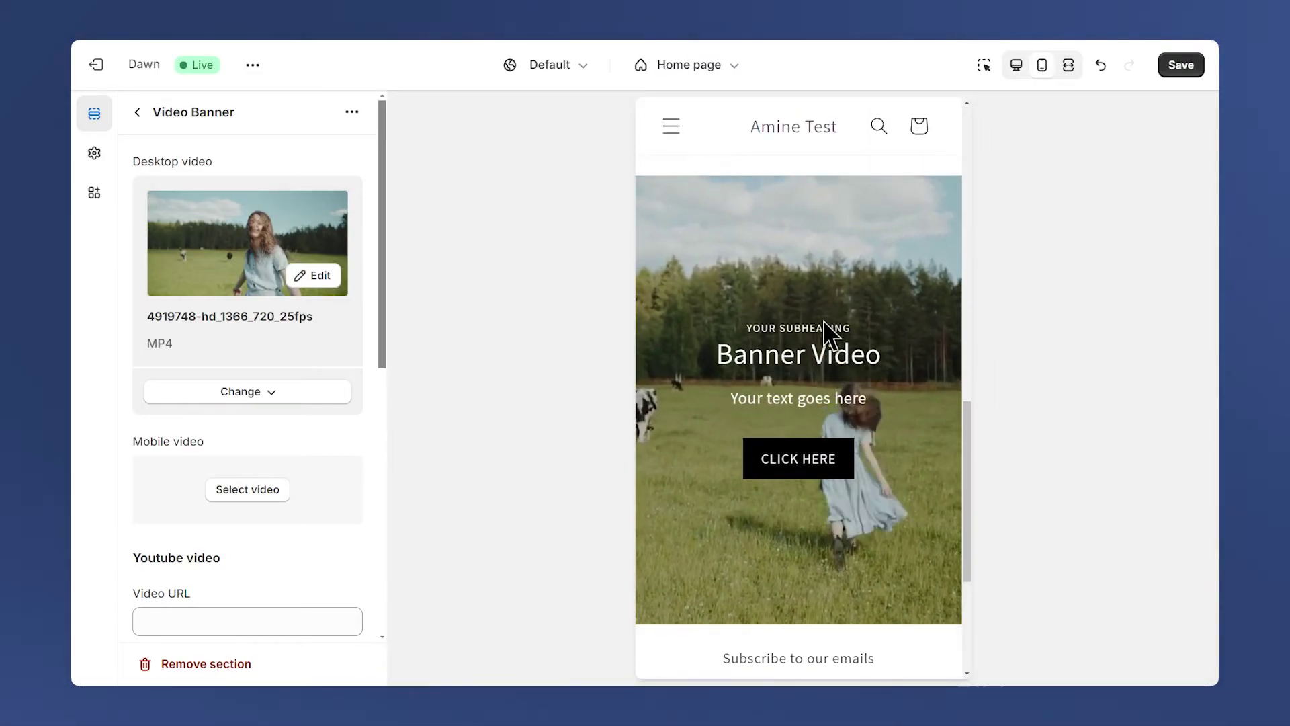
click(1017, 65)
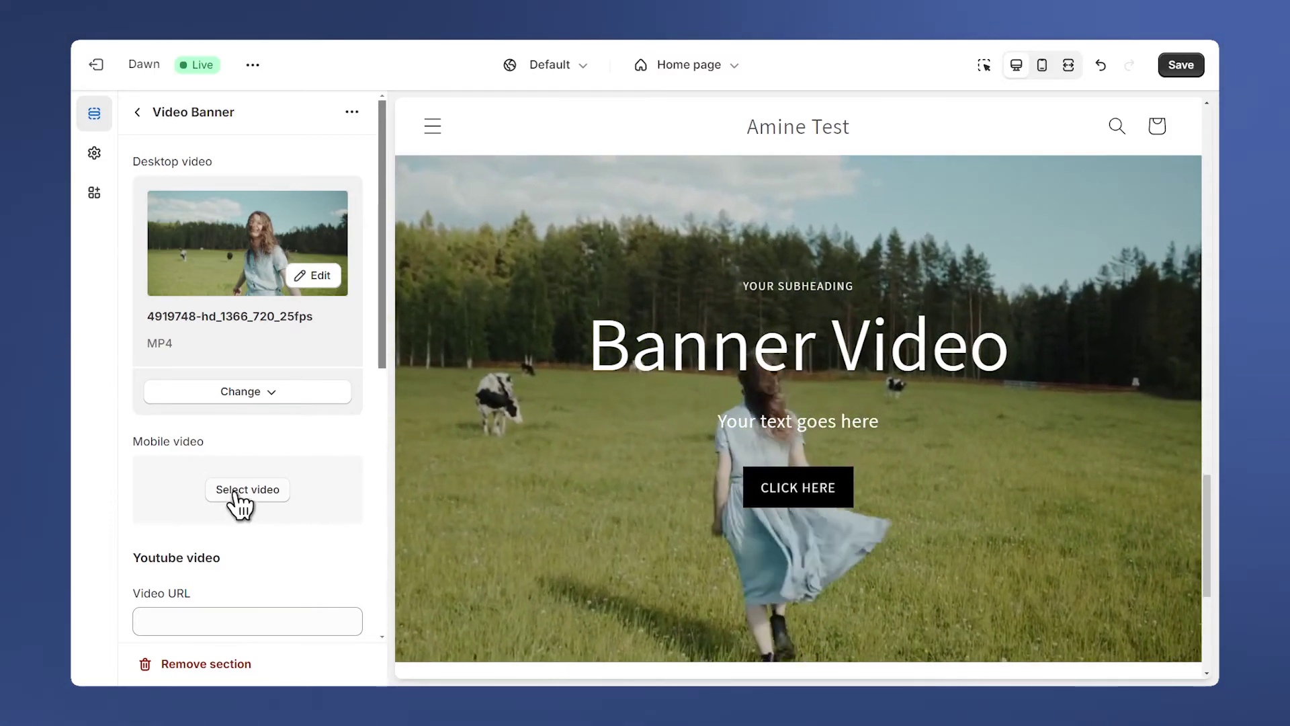
click(249, 497)
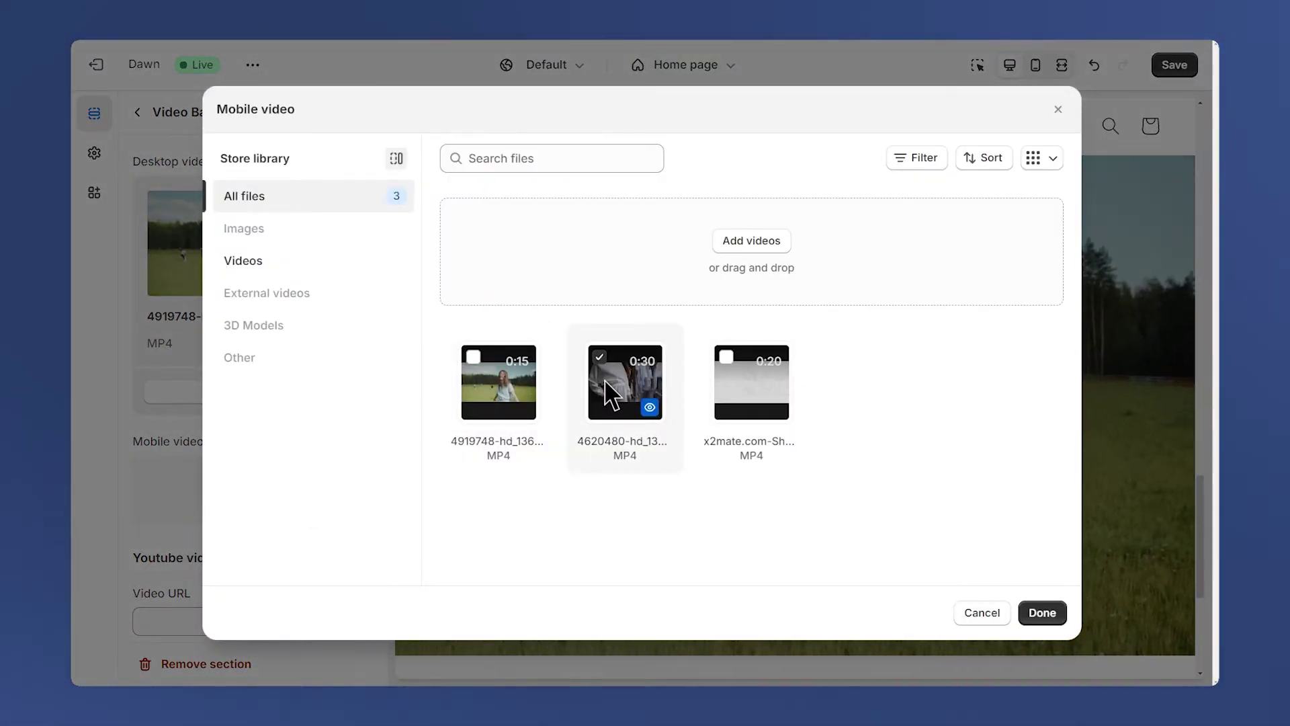
click(1038, 613)
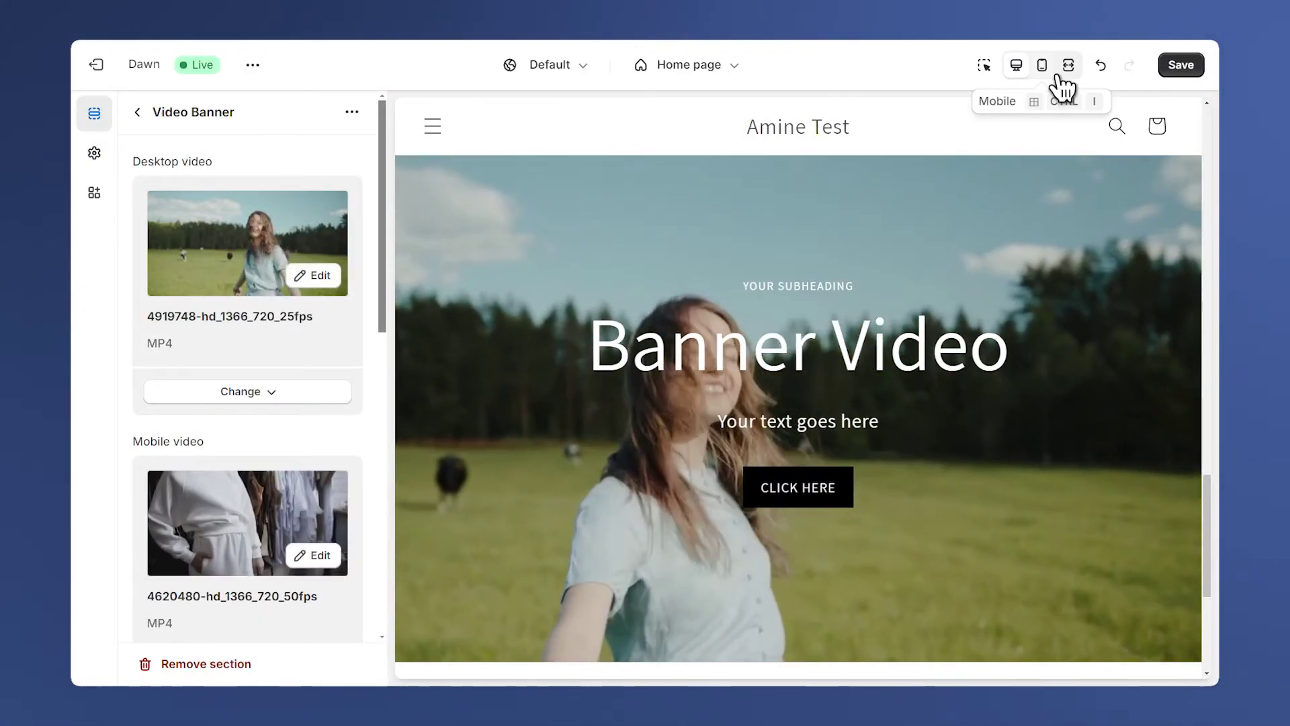
click(1042, 64)
scroll(835, 376, up, 5)
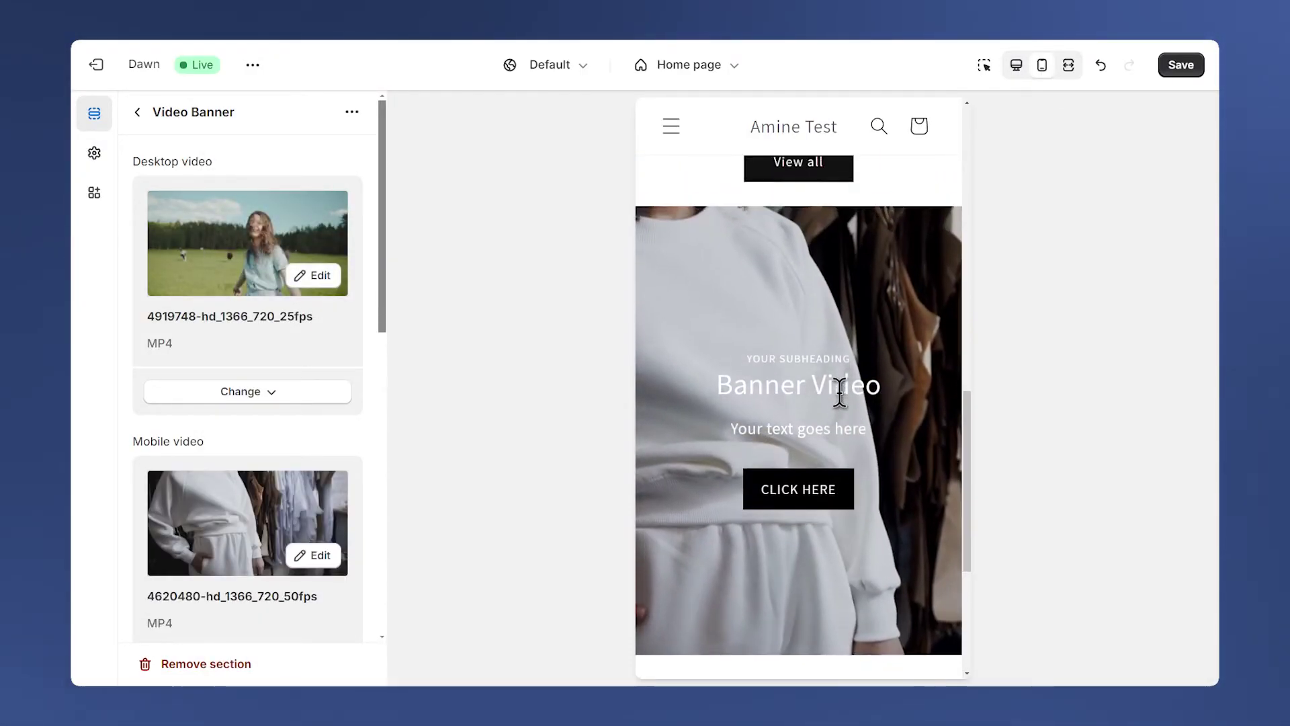
scroll(840, 383, down, 1)
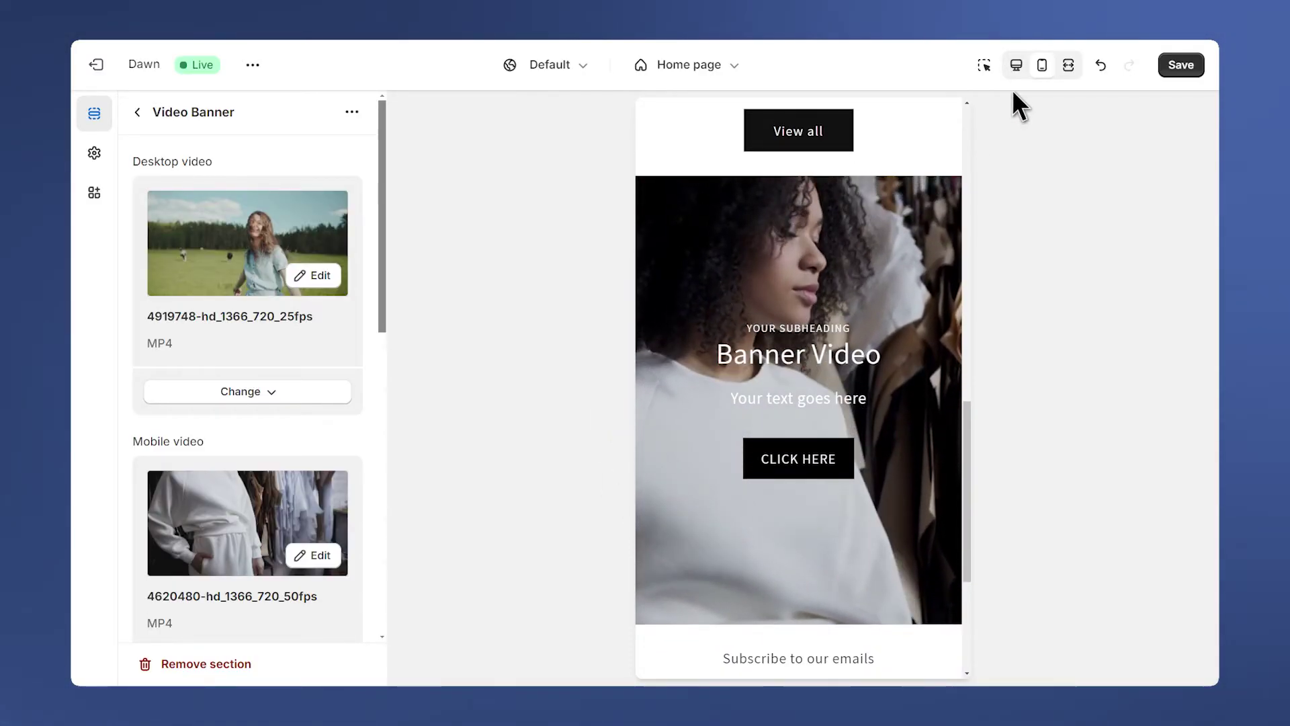
click(1016, 64)
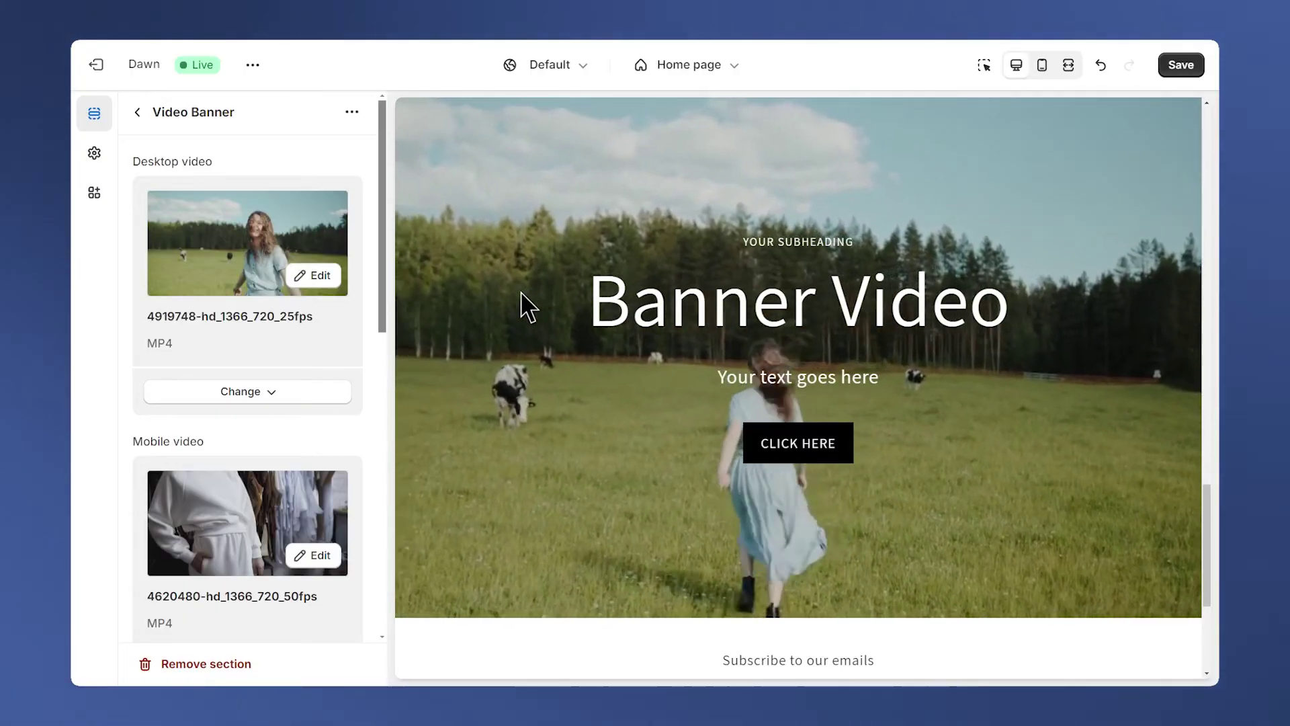
Paste the YouTube link into the Video Banner's Video URL field and save the theme.
drag(380, 220, 373, 394)
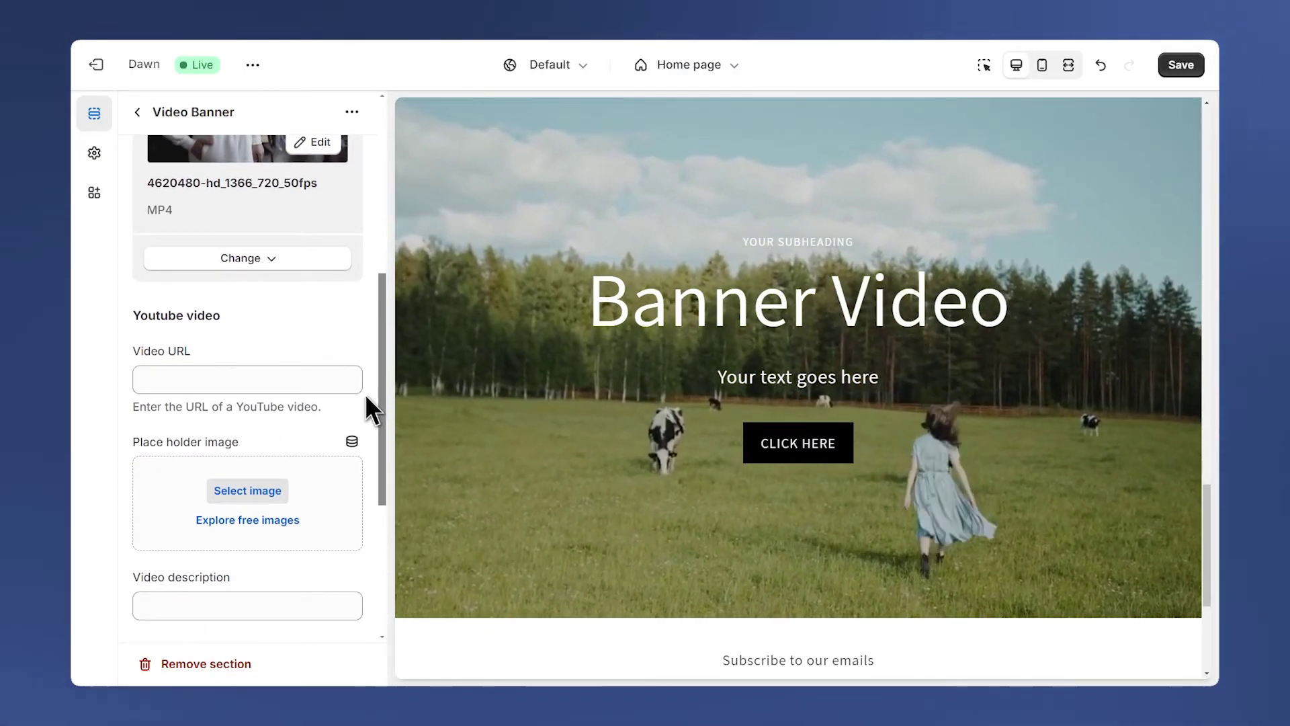
click(288, 386)
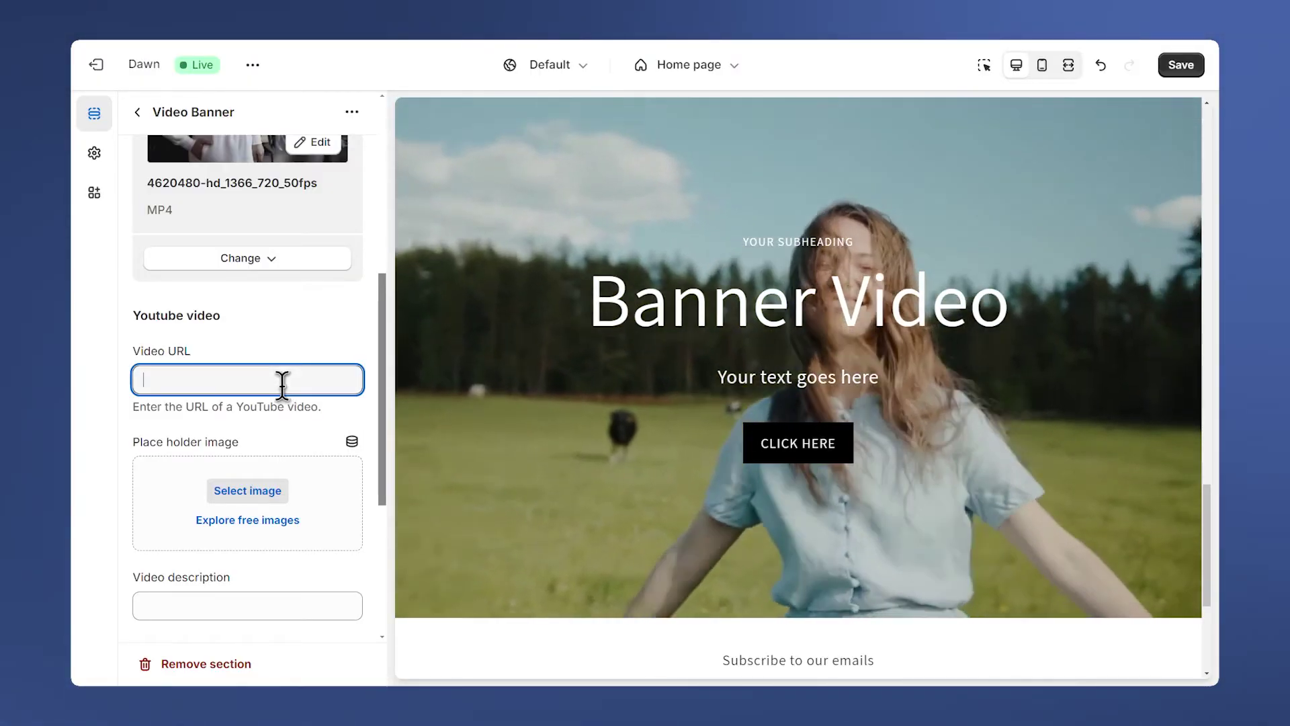
text(https://www.youtube.com/watch?v=_9VUPq3SxOc)
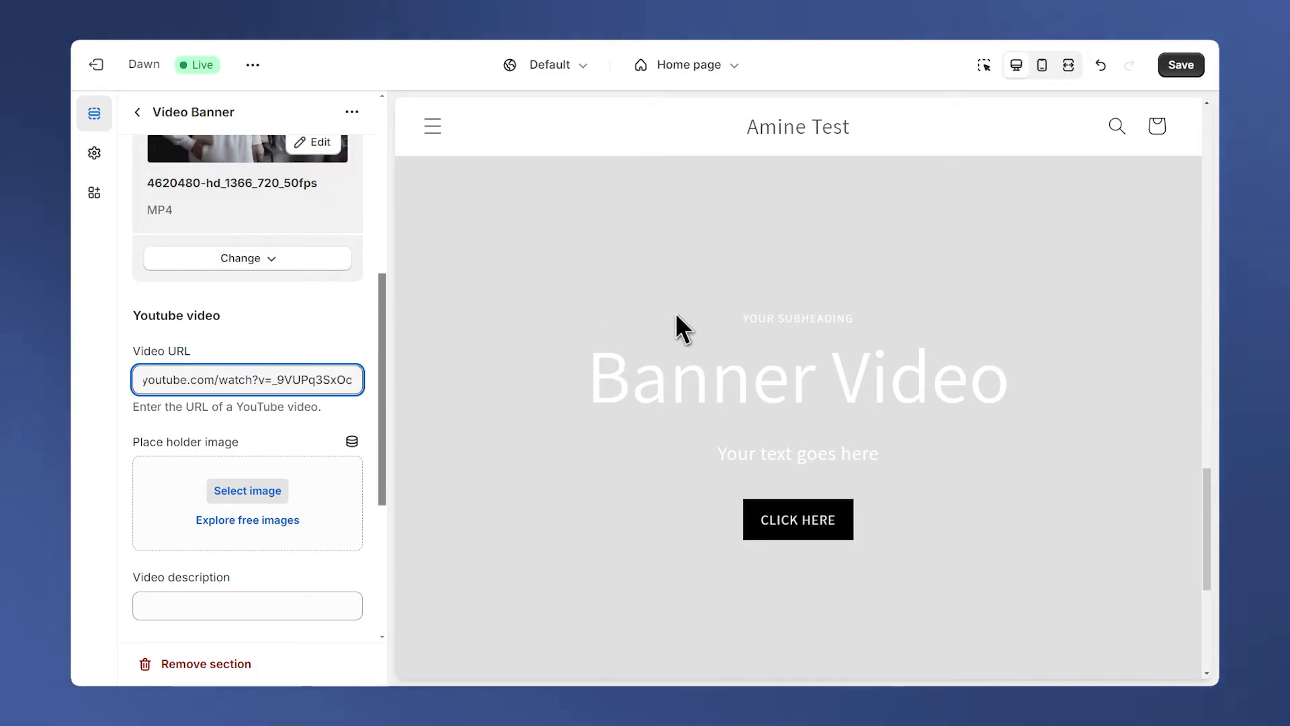
click(1175, 66)
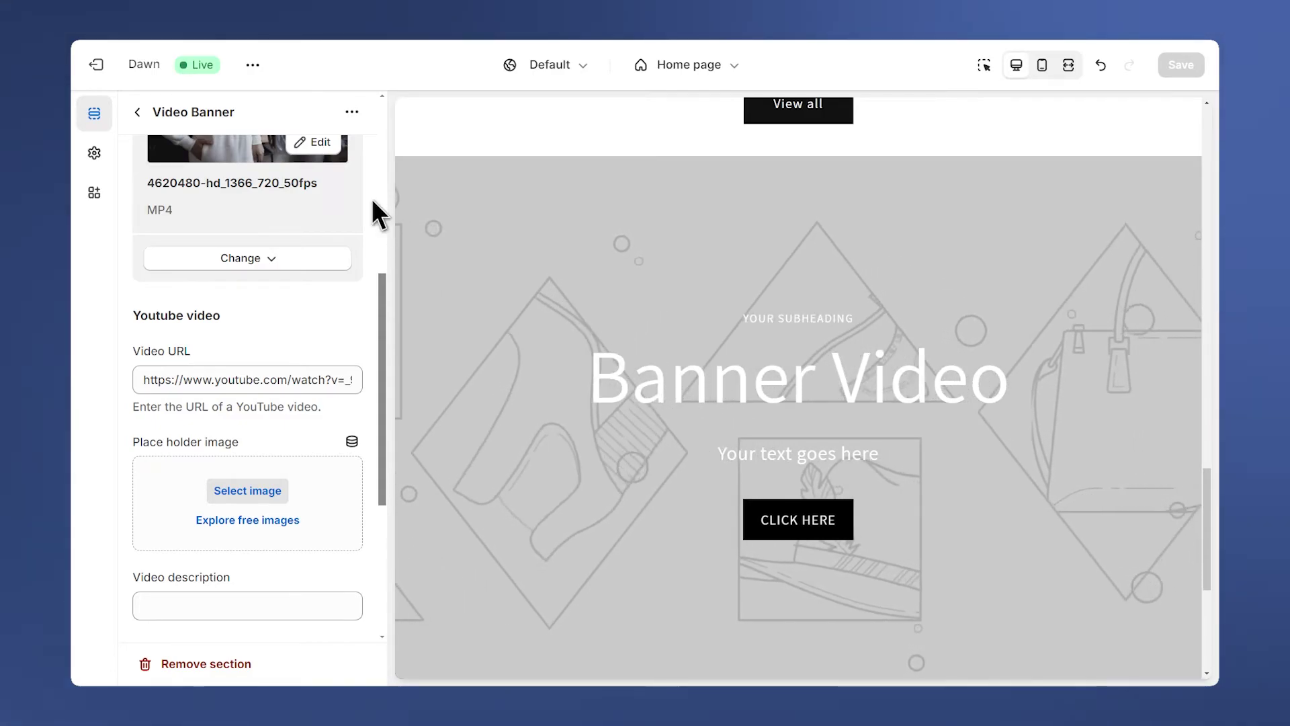
click(256, 70)
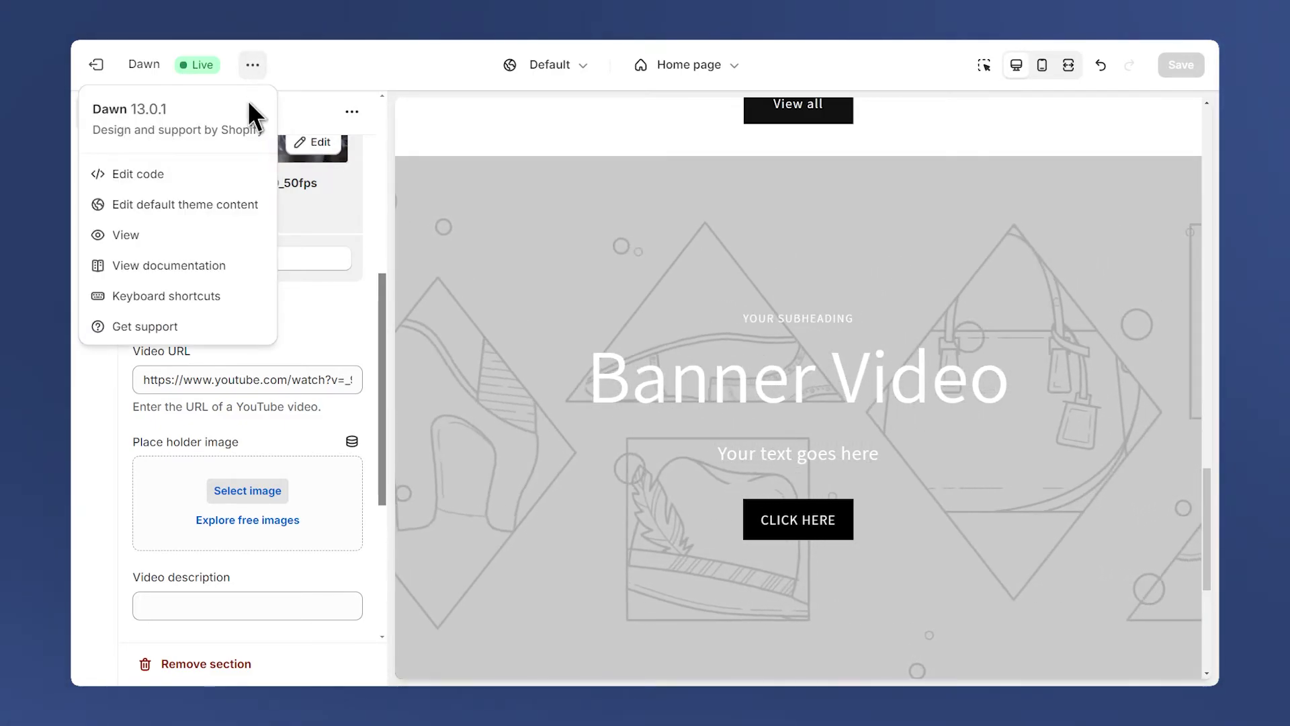
click(266, 235)
scroll(256, 316, down, 8)
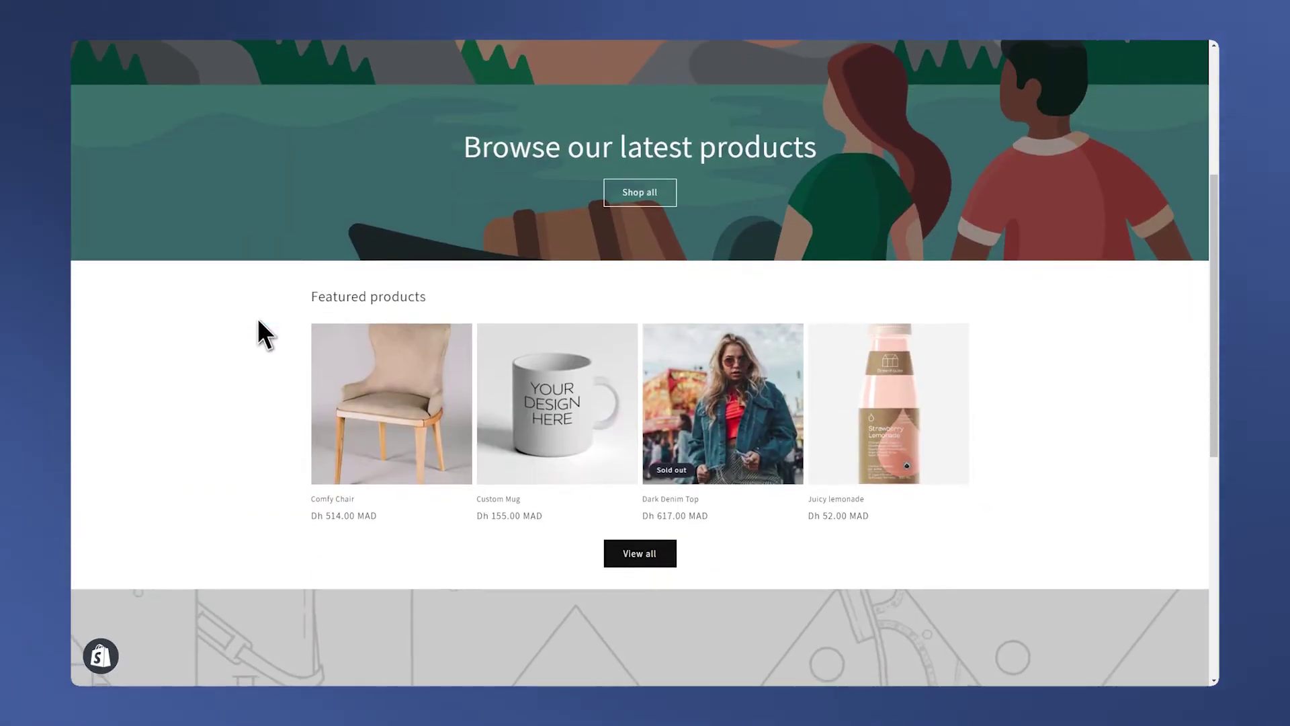
scroll(257, 291, down, 2)
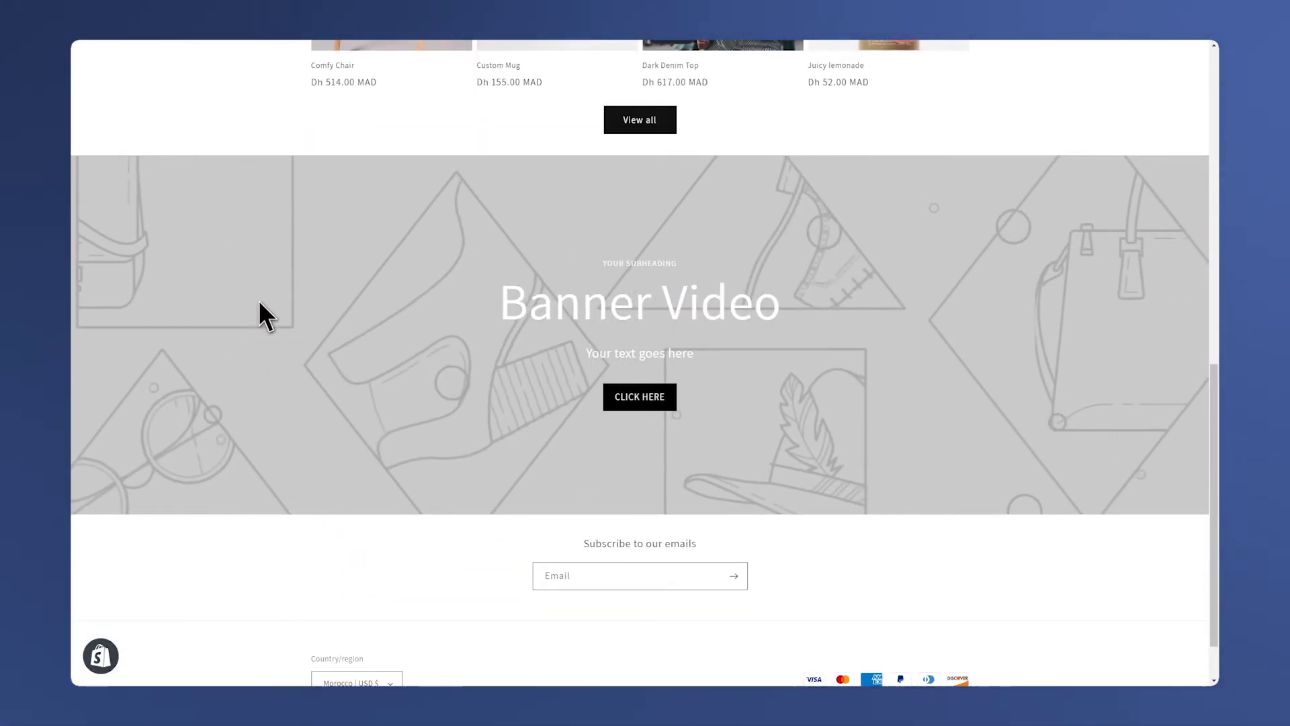
scroll(404, 336, down, 1)
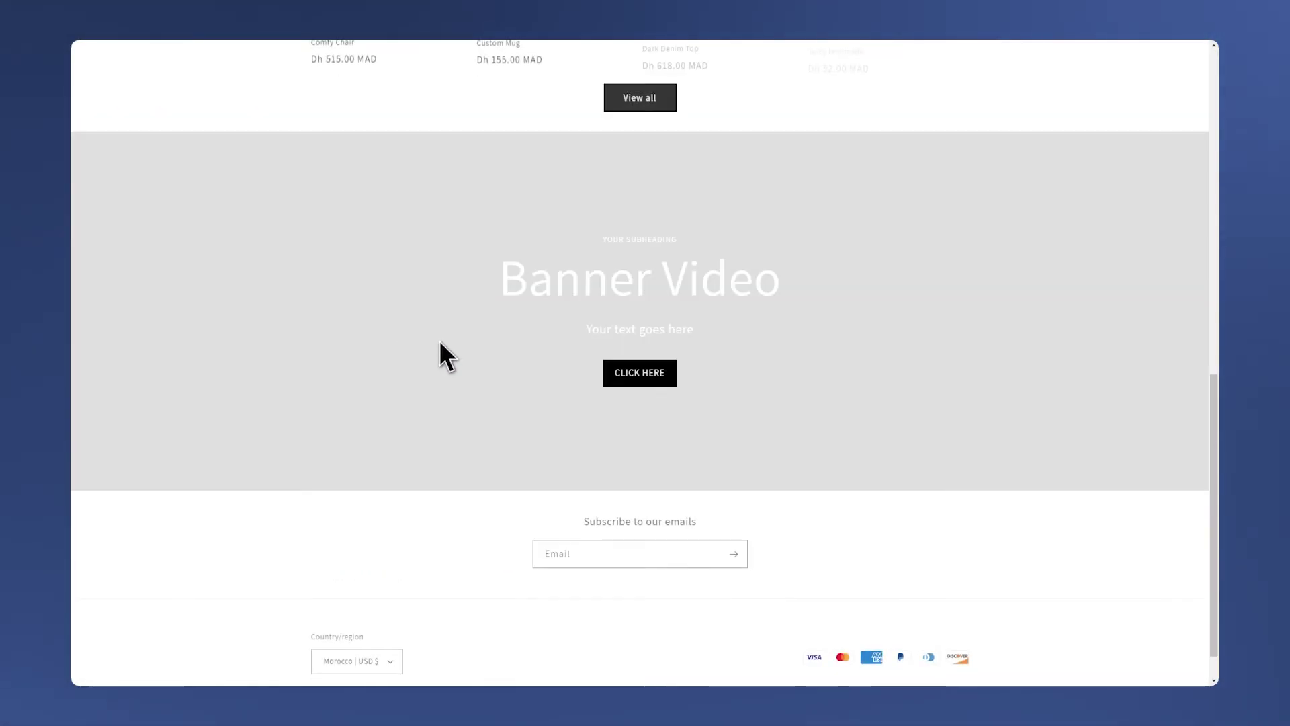
scroll(725, 212, up, 1)
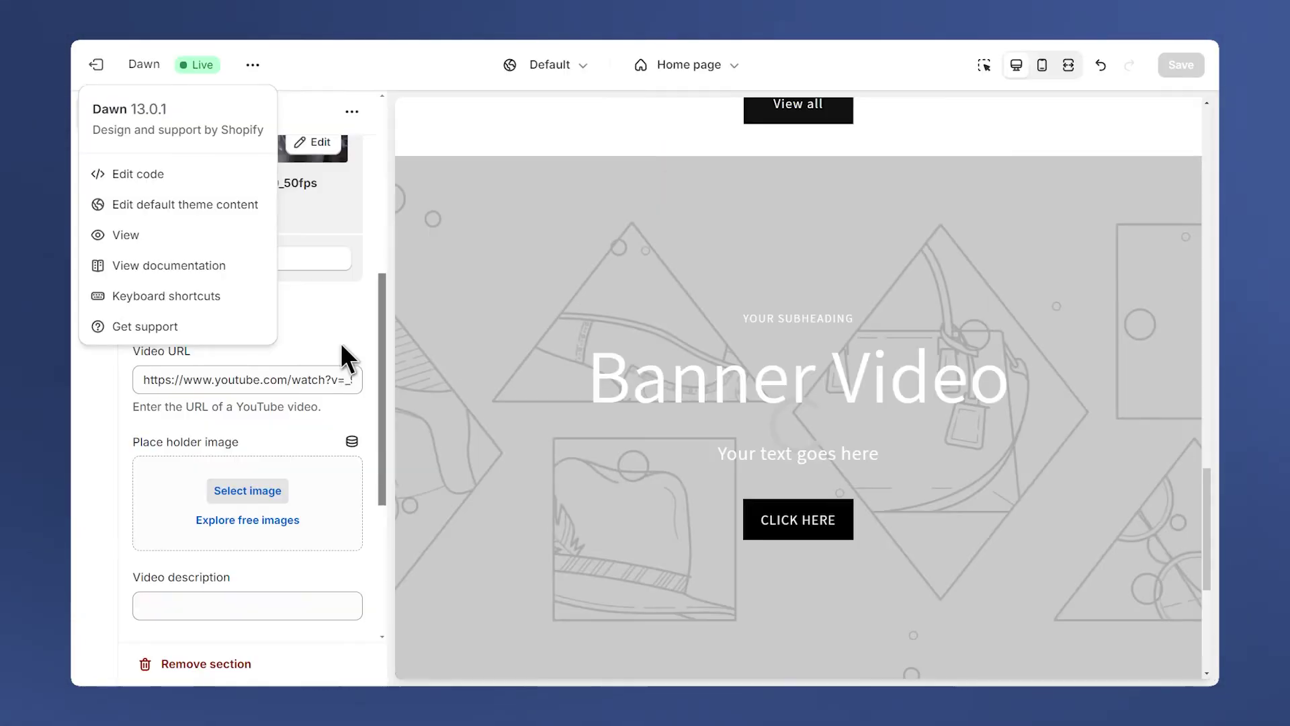
click(340, 350)
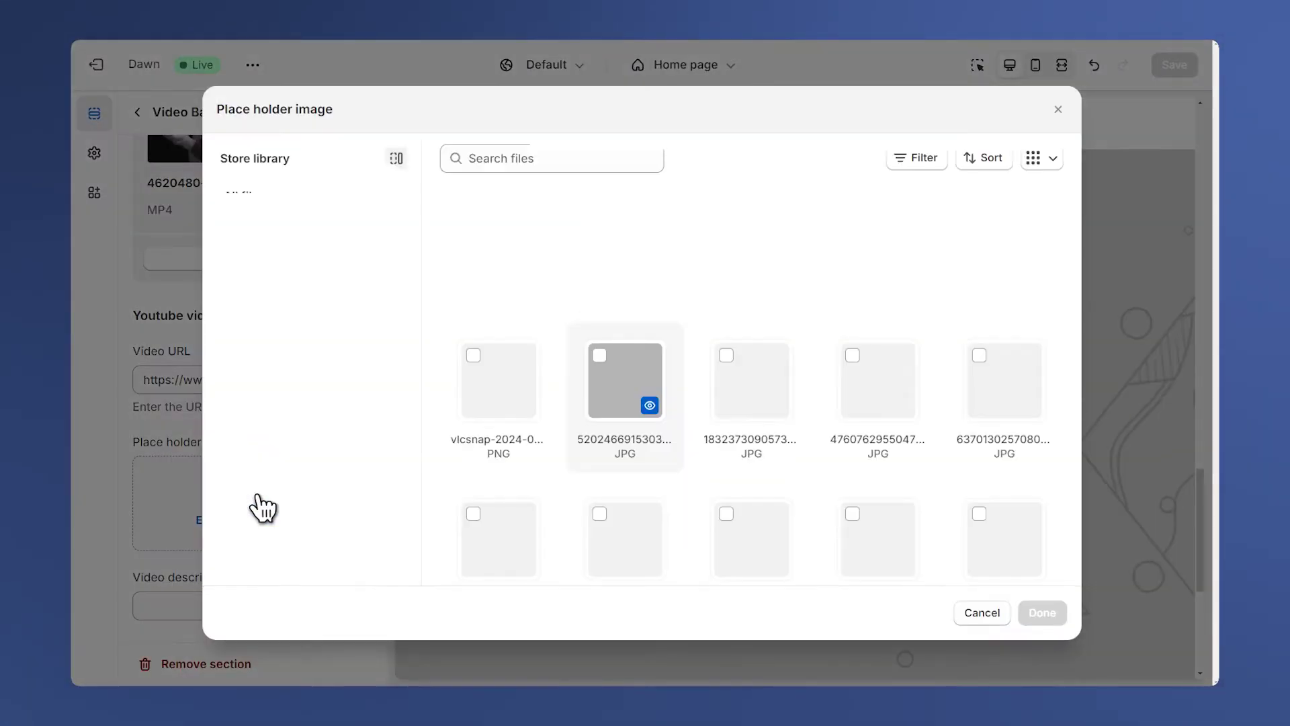
click(495, 373)
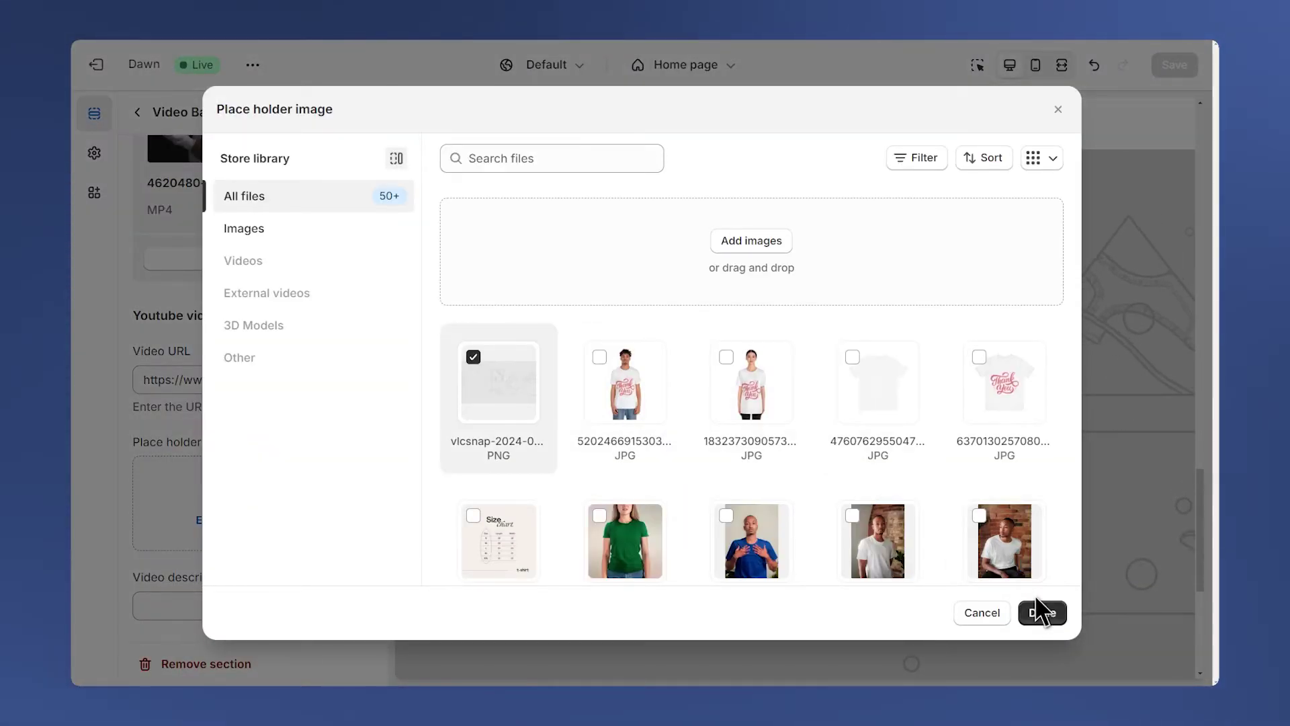
click(1043, 619)
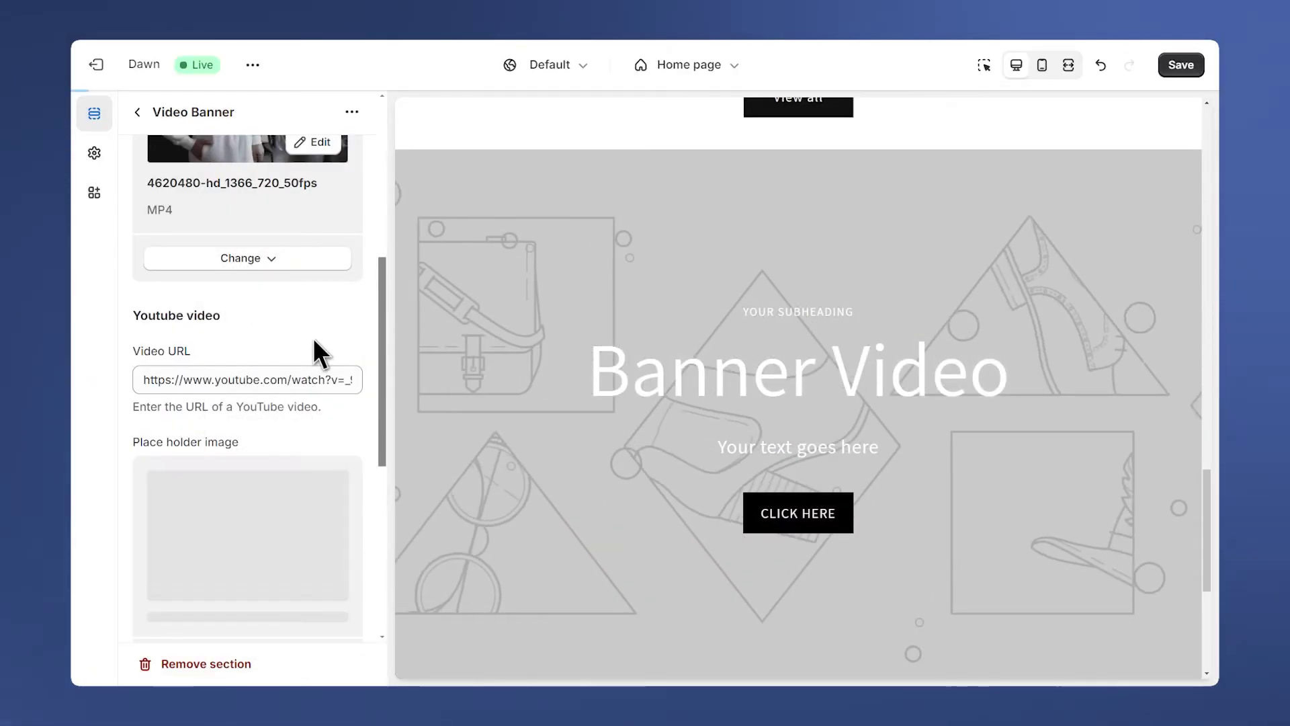
click(1178, 66)
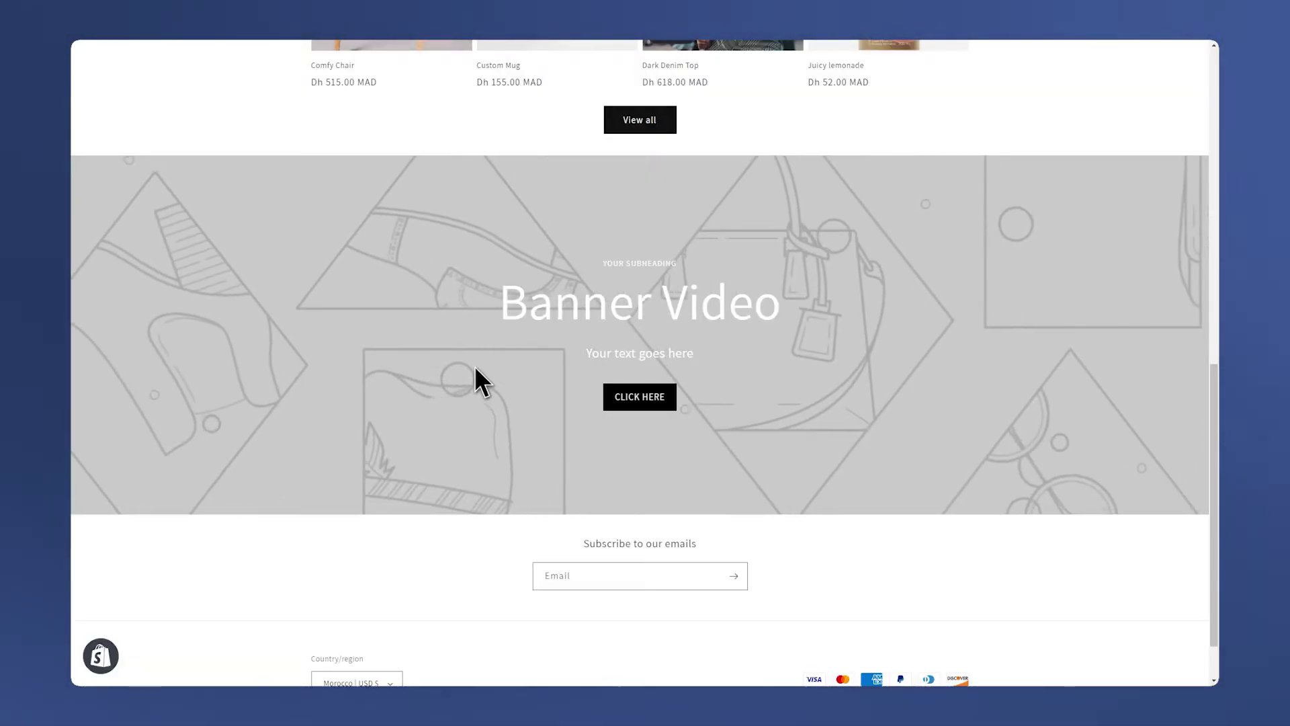
scroll(475, 368, down, 1)
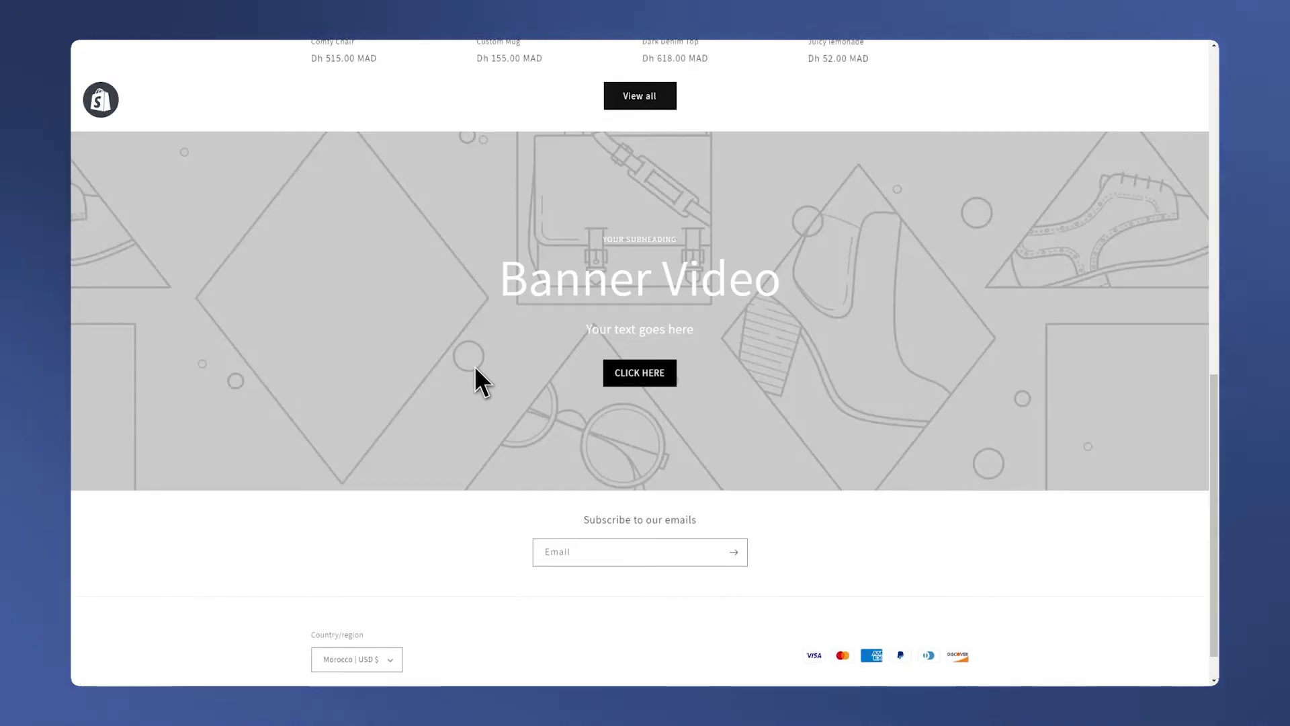
scroll(476, 368, up, 1)
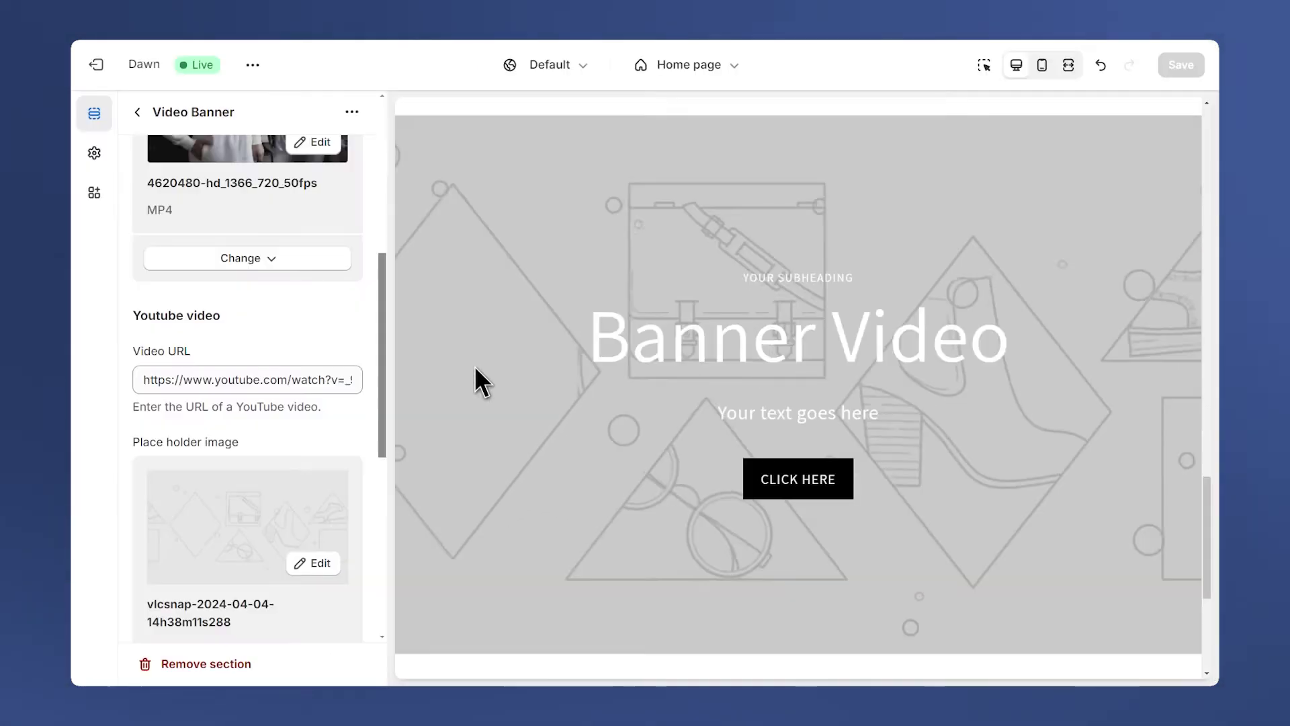
Empty the Video URL field so the banner plays the uploaded MP4 clip.
scroll(278, 389, down, 4)
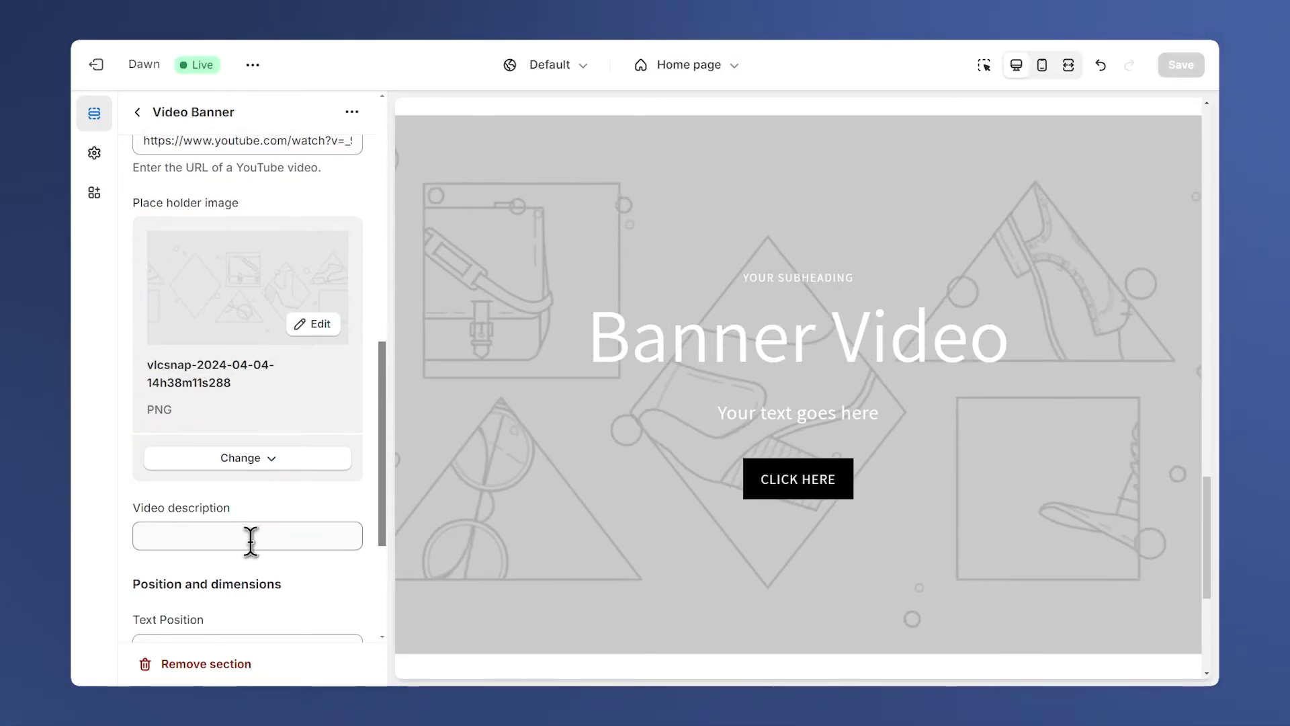
scroll(279, 522, up, 4)
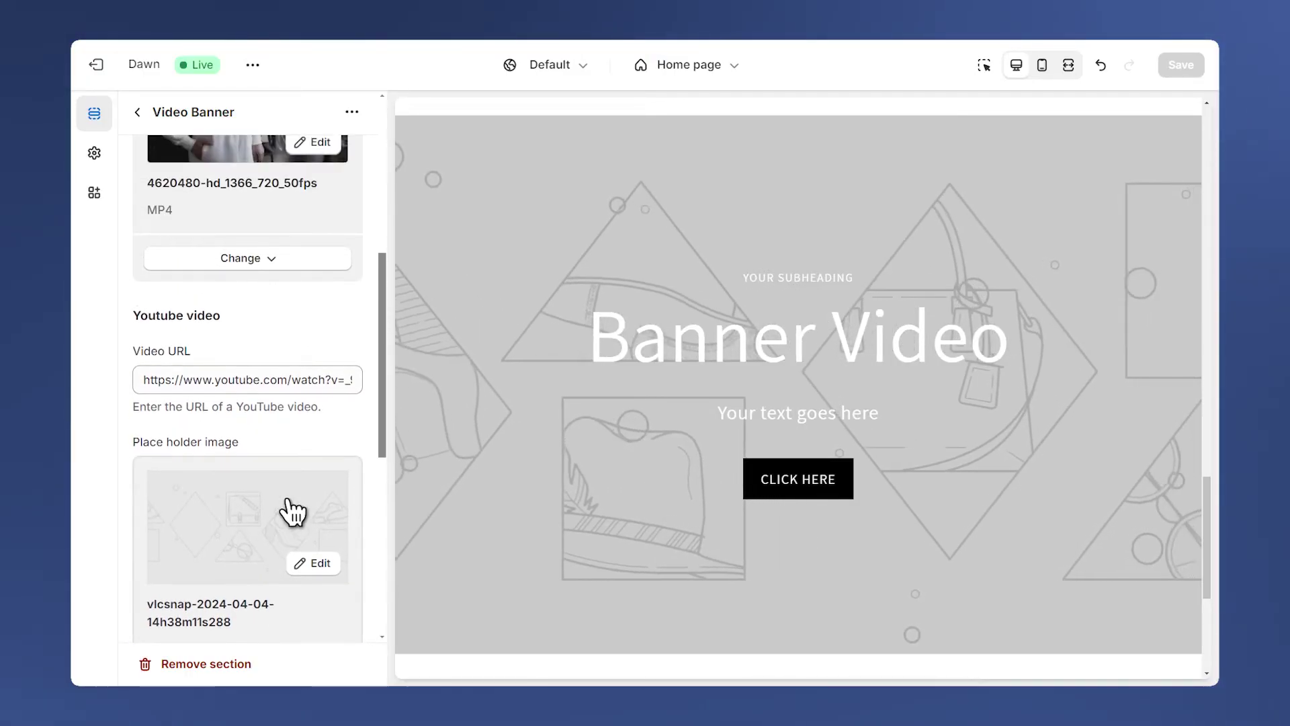
click(285, 379)
key(ctrl+a)
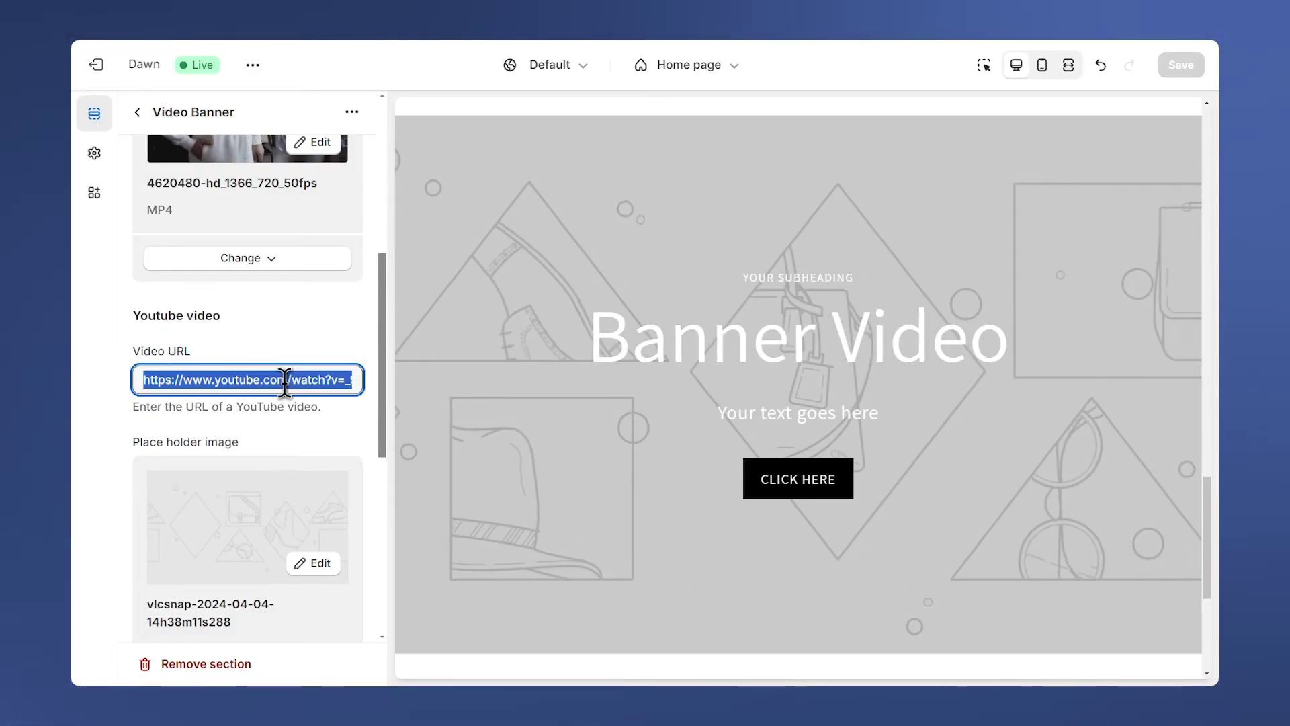
key(BackSpace)
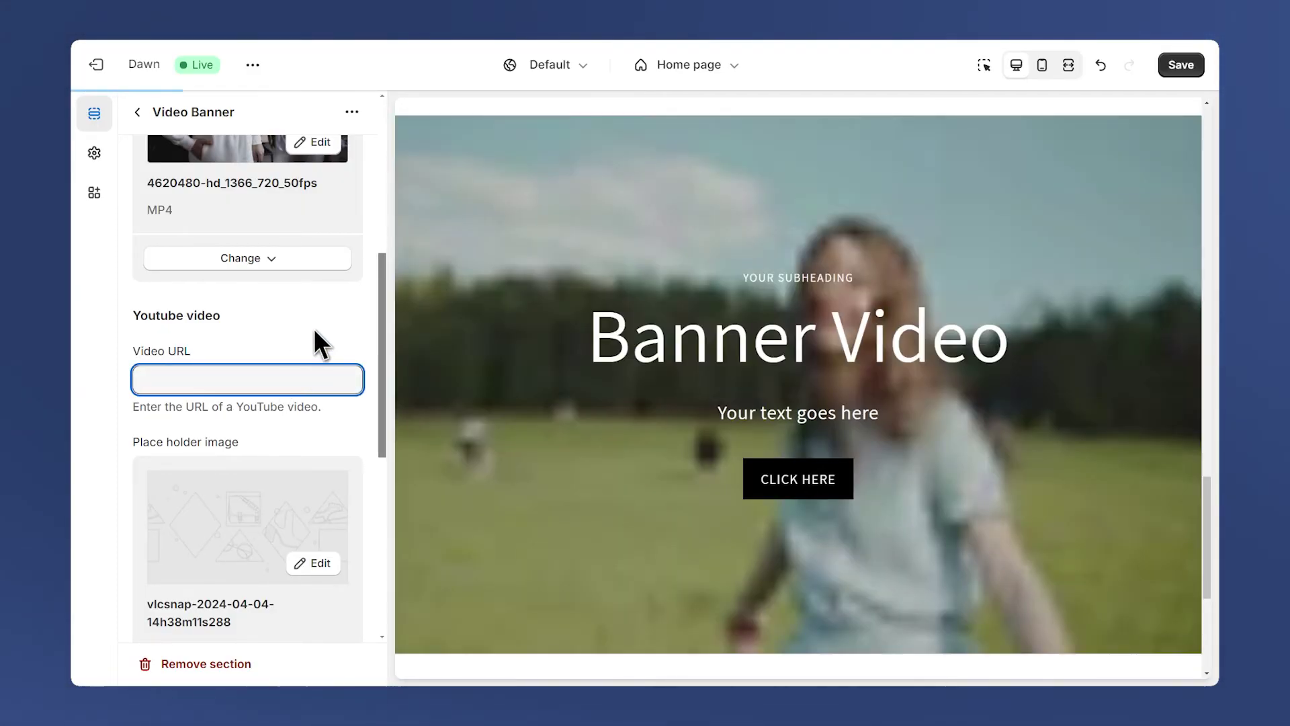
click(313, 329)
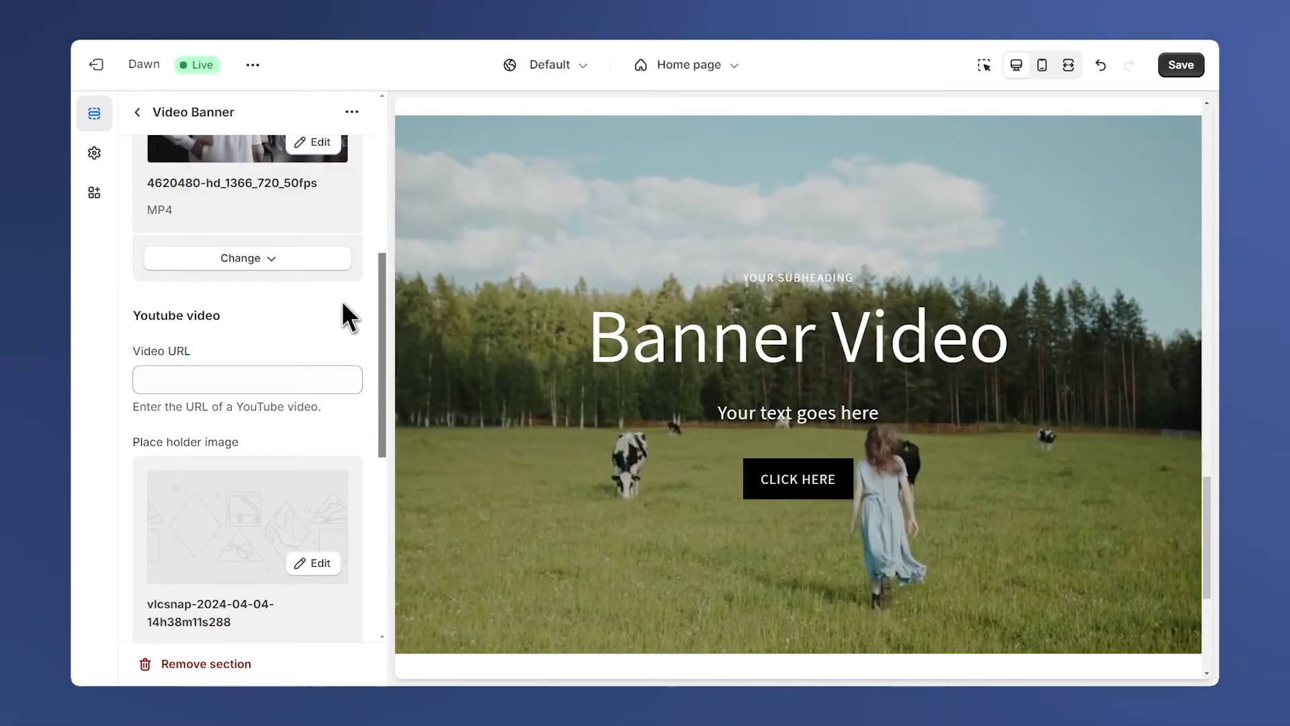
drag(382, 301, 381, 496)
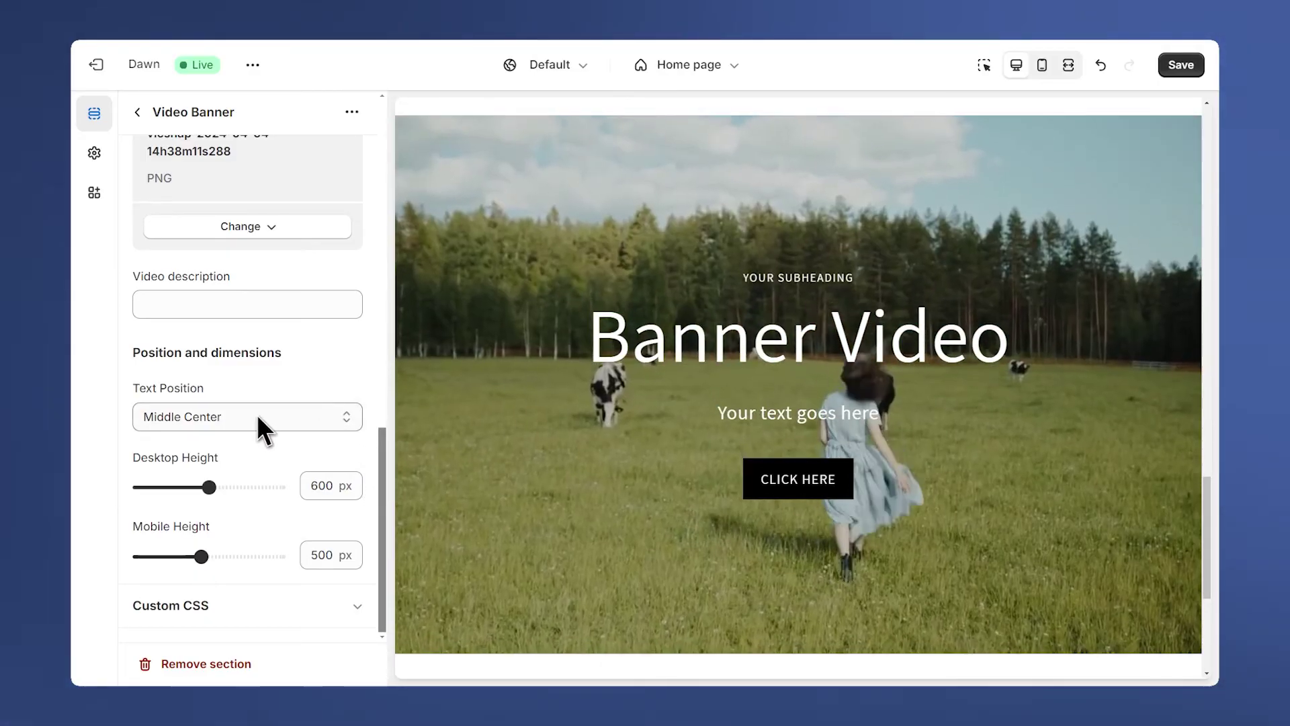
click(258, 420)
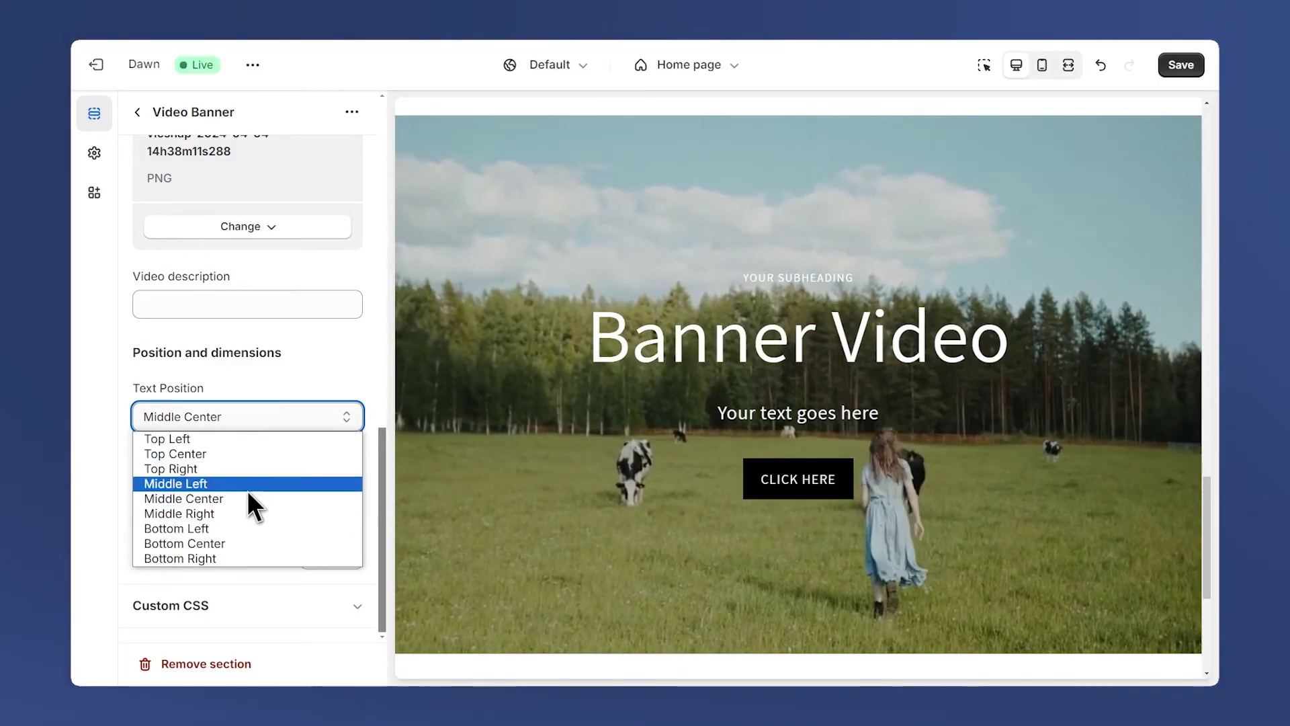
click(229, 529)
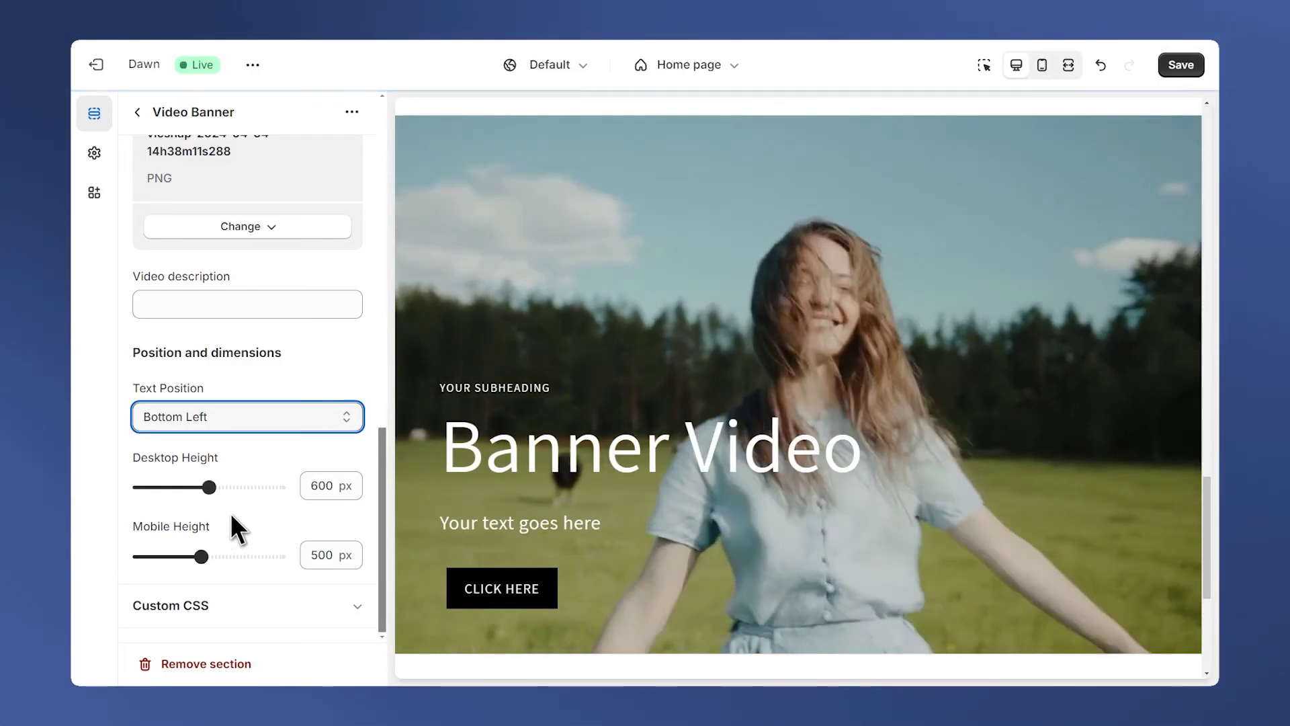
click(233, 418)
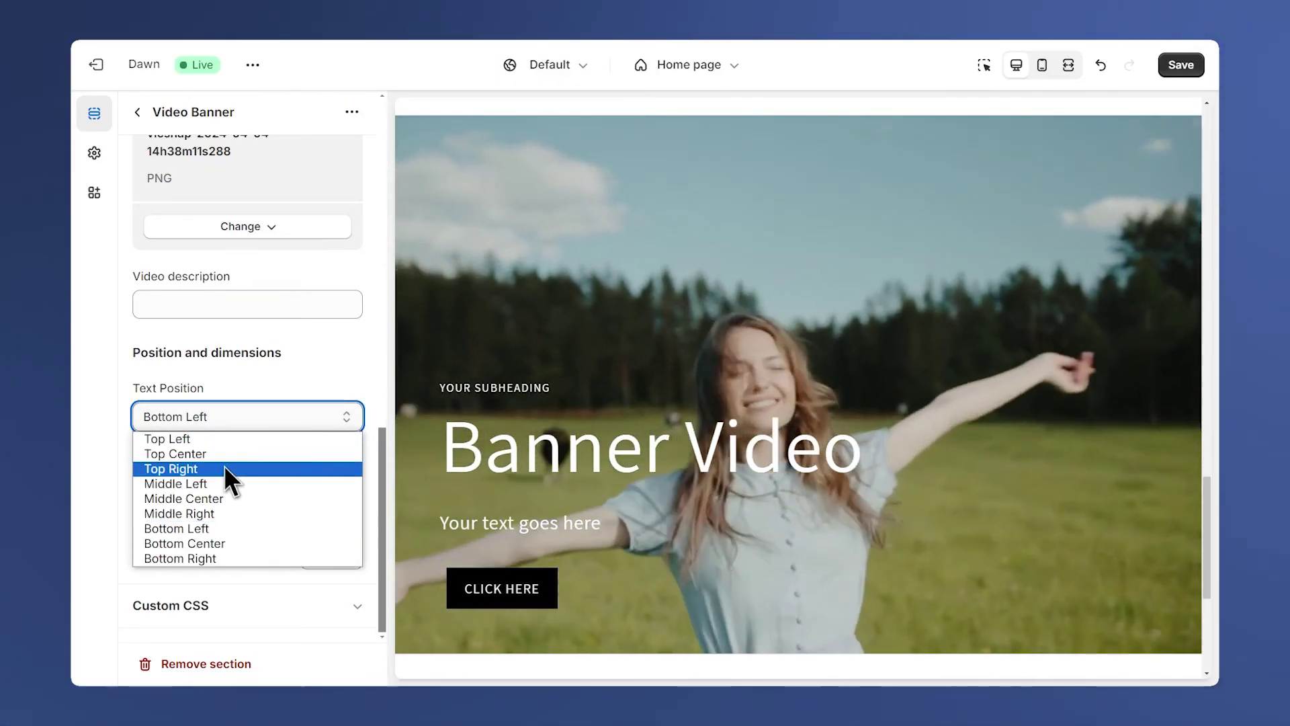
click(203, 499)
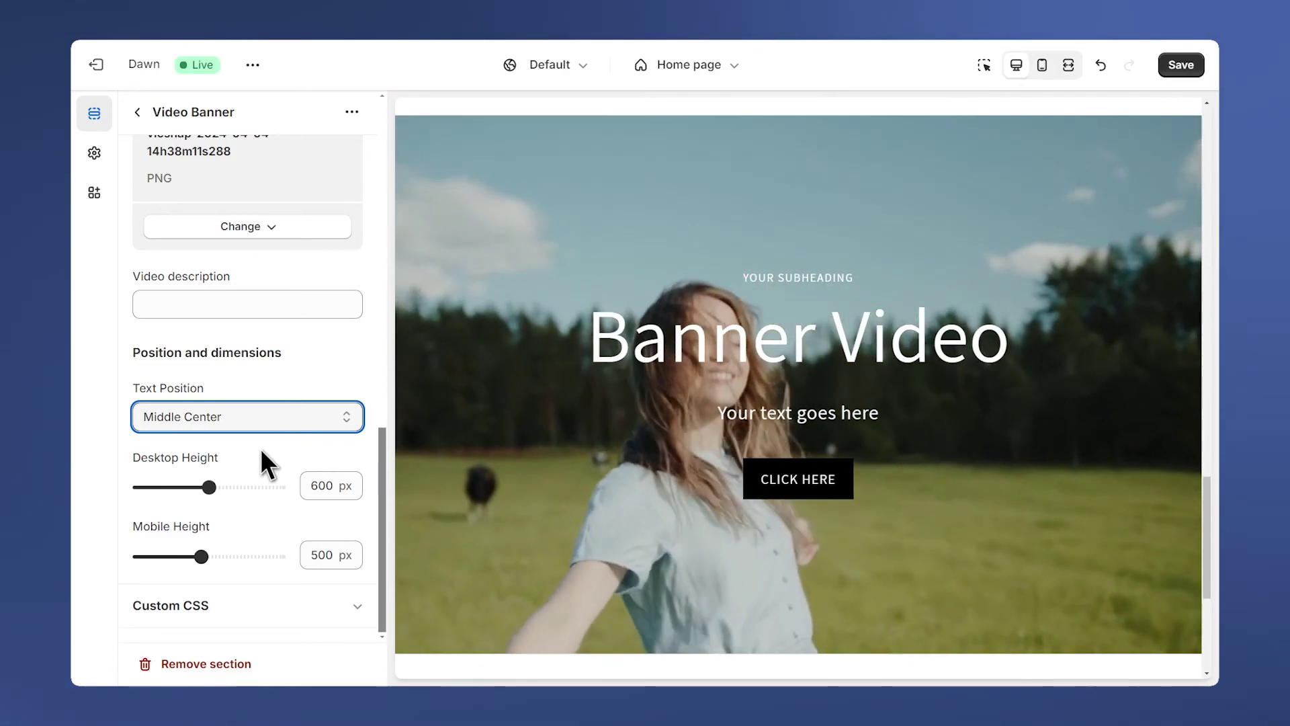
drag(209, 487, 177, 486)
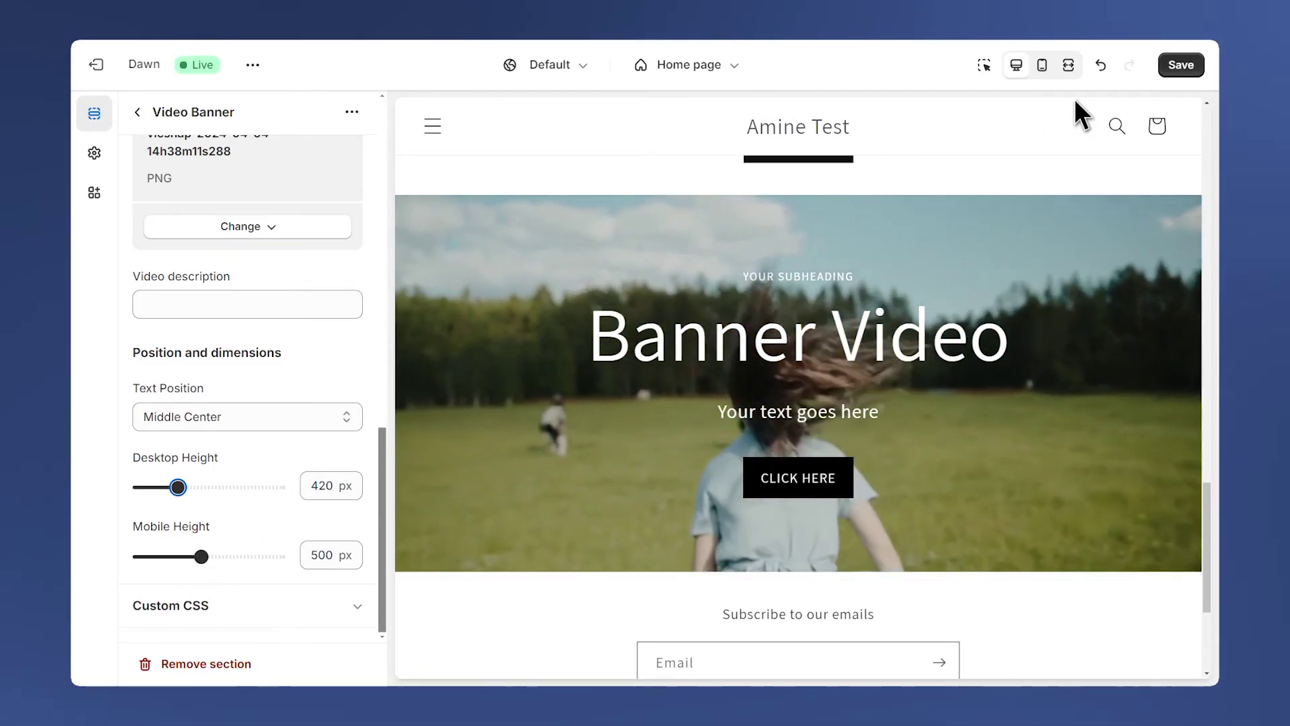
click(1042, 65)
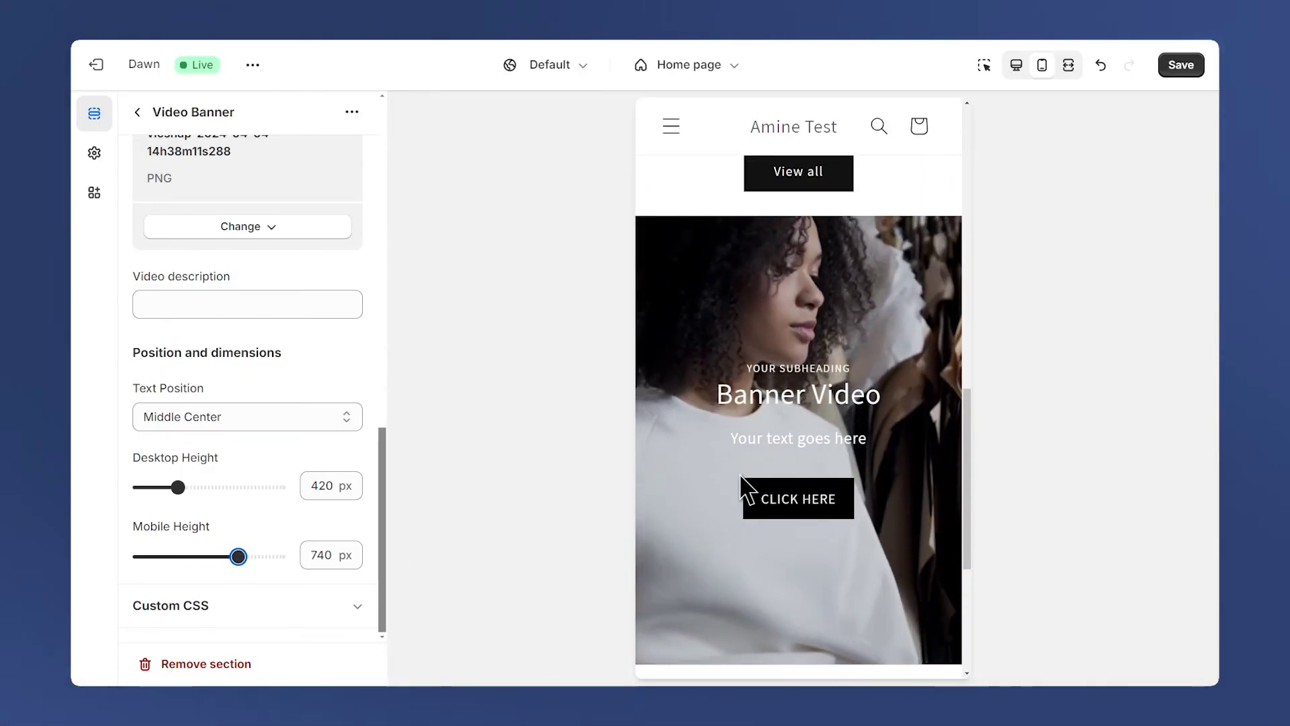
scroll(887, 403, down, 3)
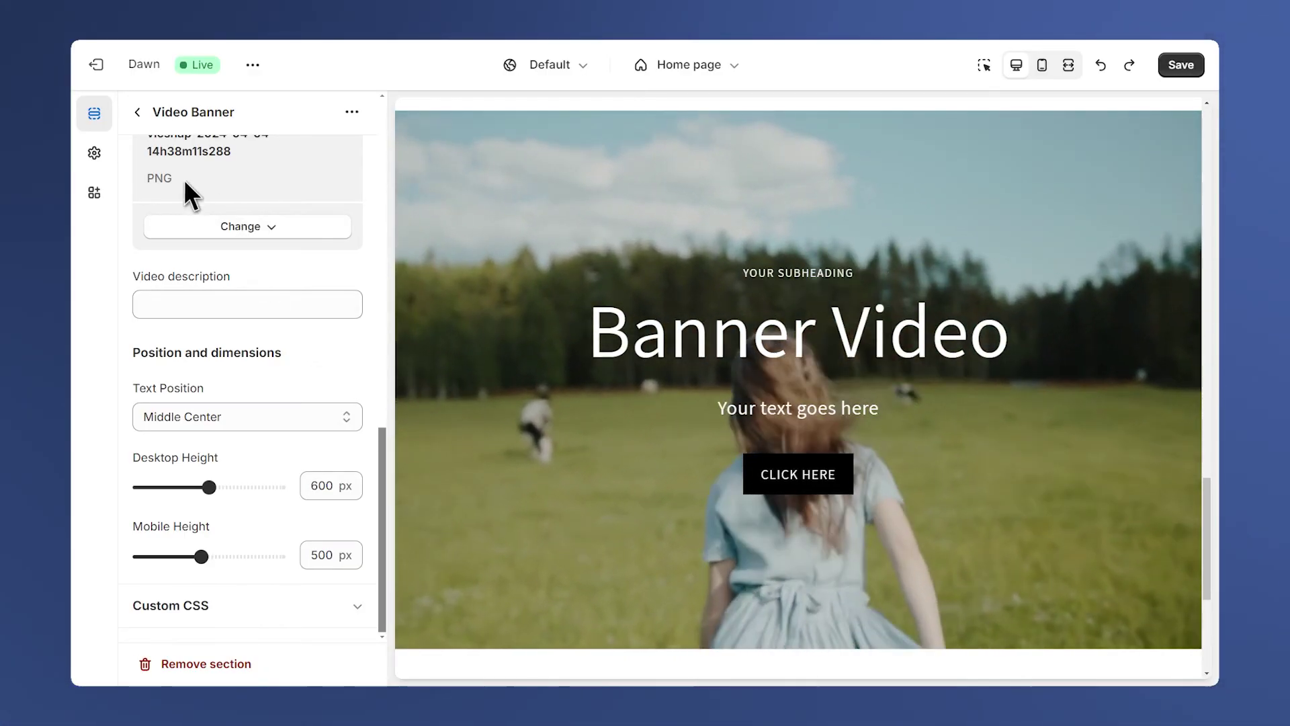
Review the Video Banner's Subheading block and its YOUR SUBHEADING text.
click(137, 113)
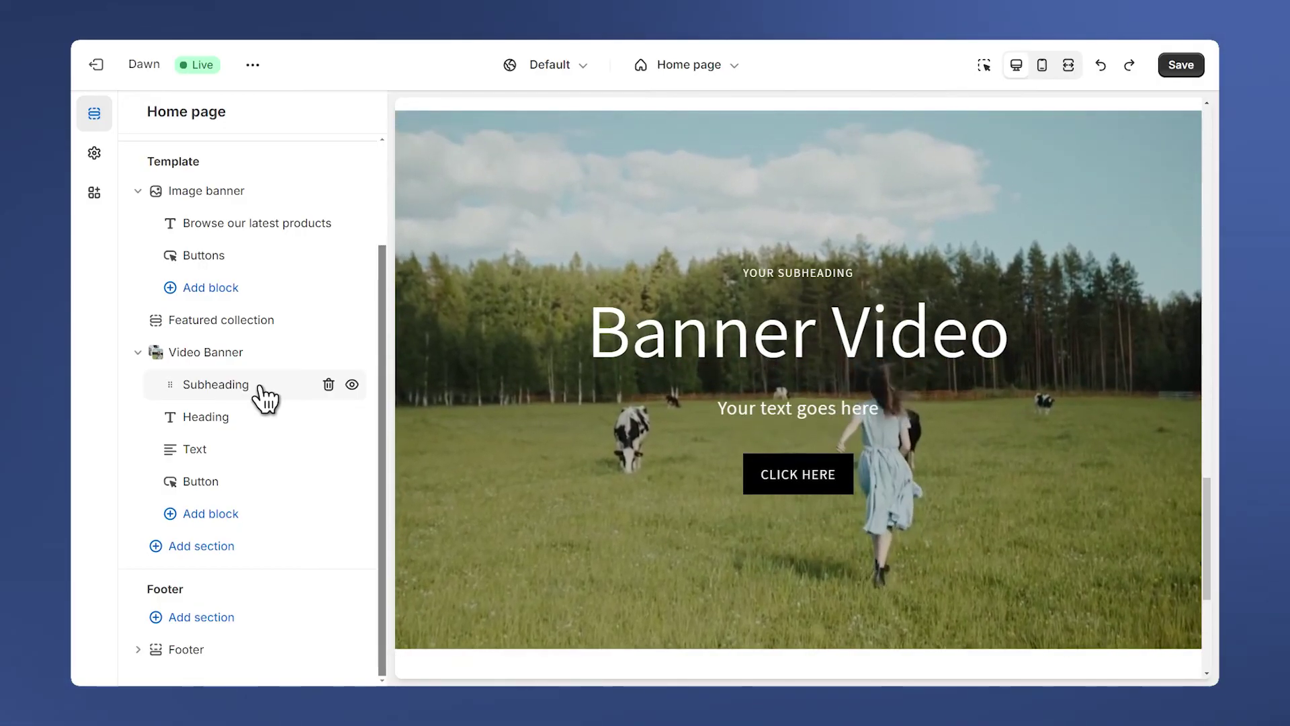
click(261, 389)
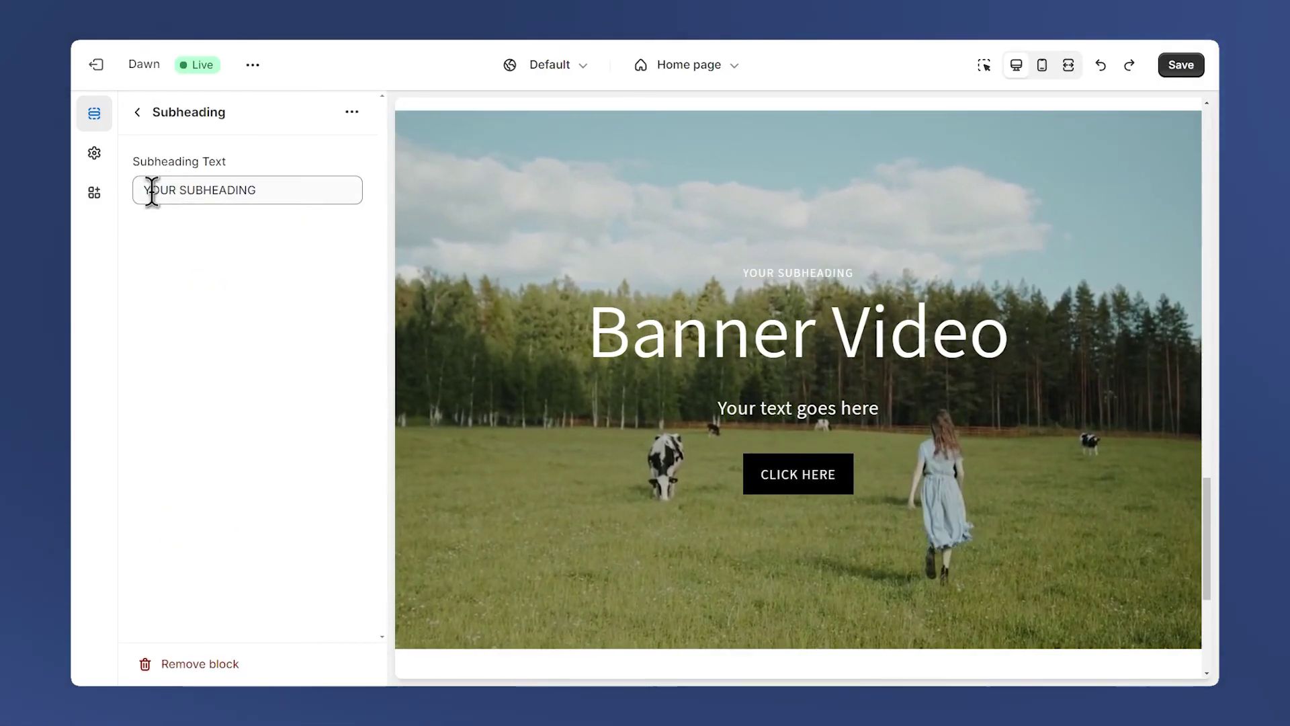
drag(152, 190, 278, 193)
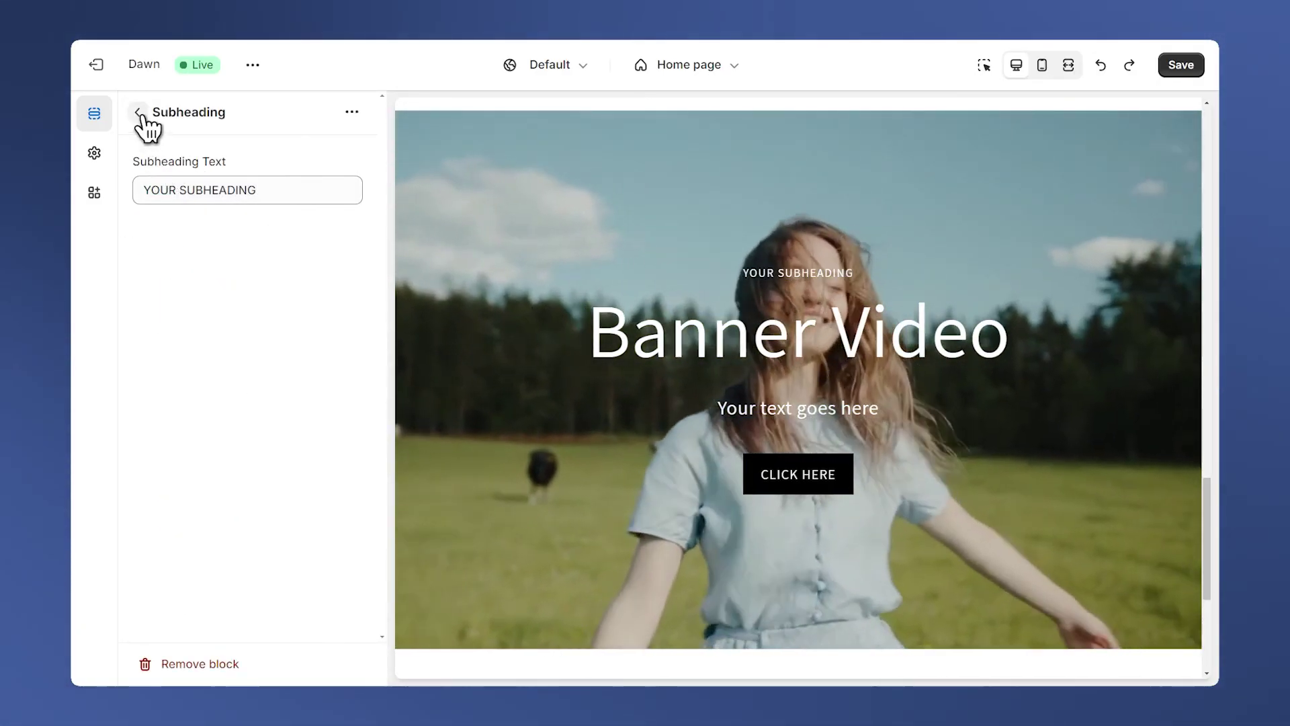
click(139, 112)
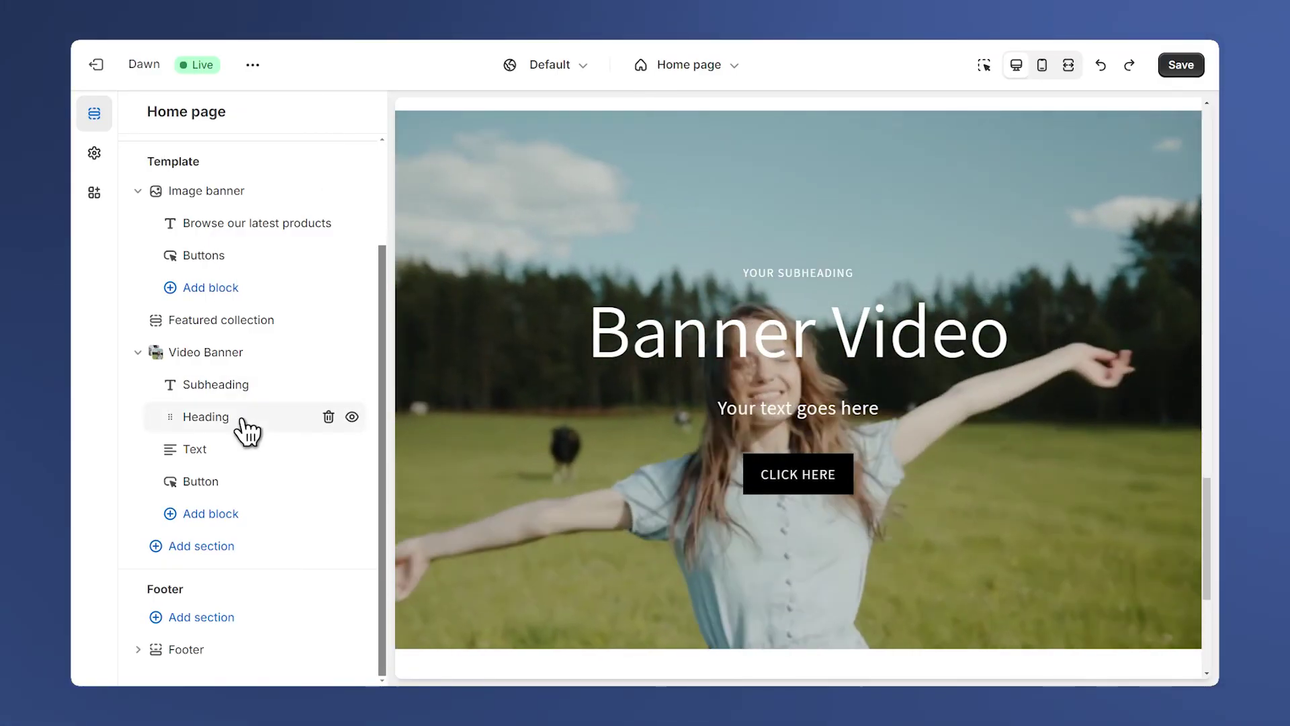
Narrow the Video Banner heading's maximum desktop width, then return to the section list.
click(242, 420)
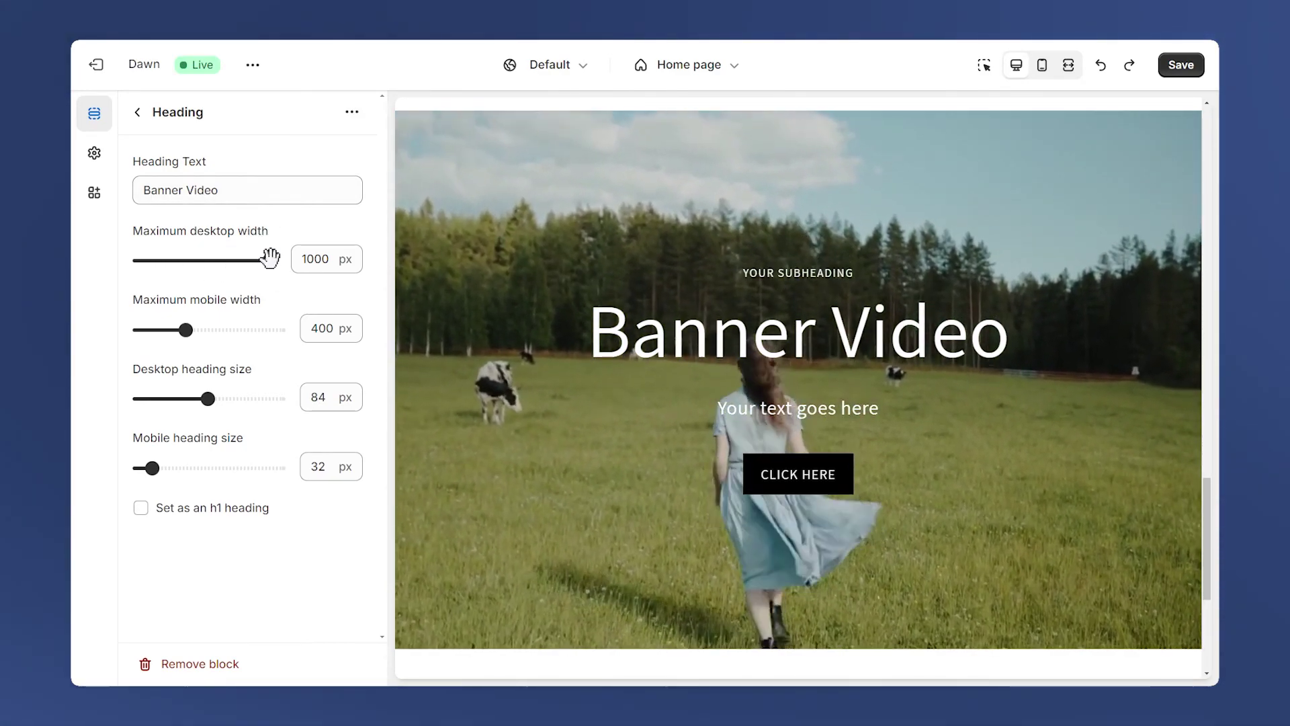
drag(226, 261, 175, 261)
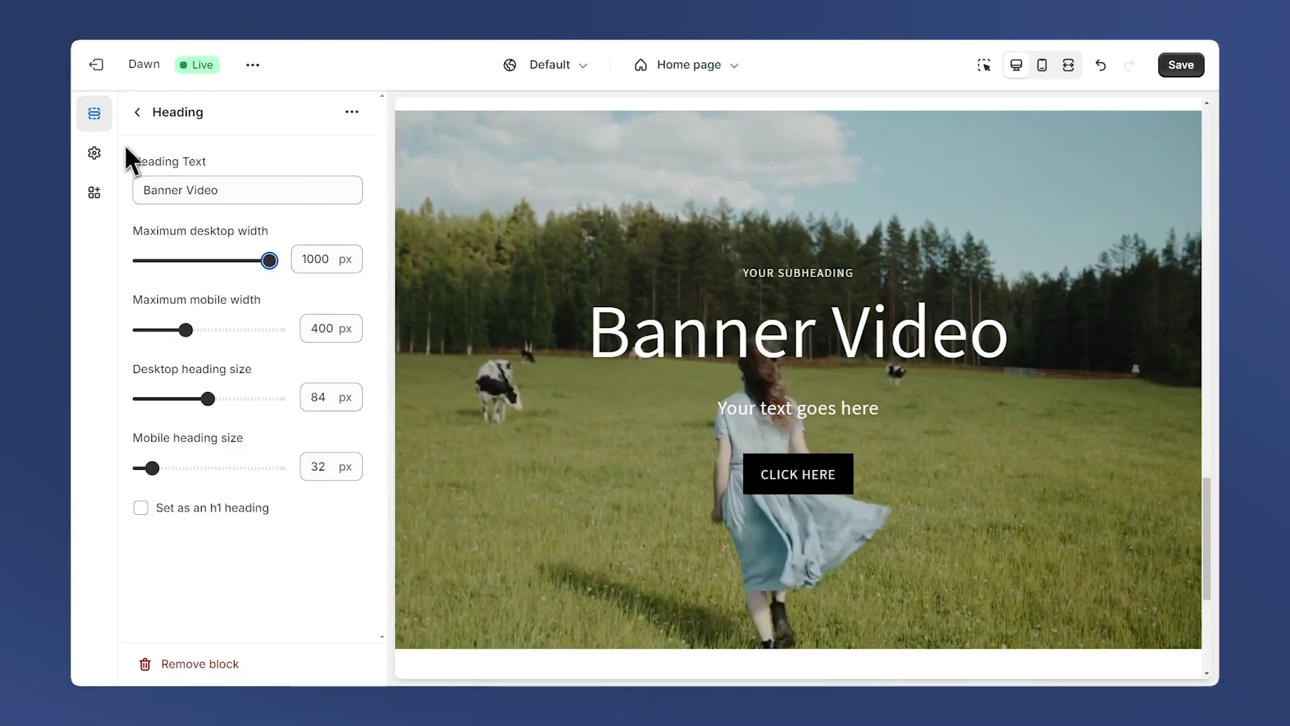
click(138, 113)
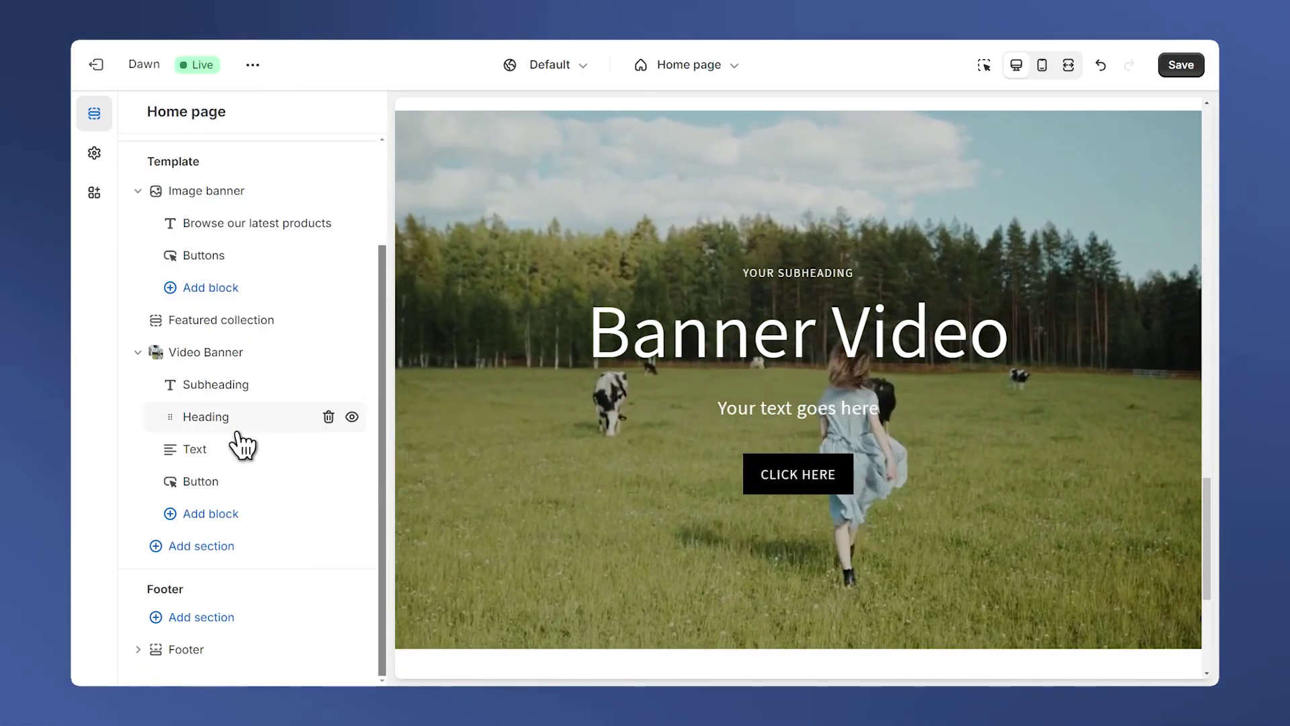
Check the banner's Text block, then make the CLICK HERE button text bold.
click(217, 452)
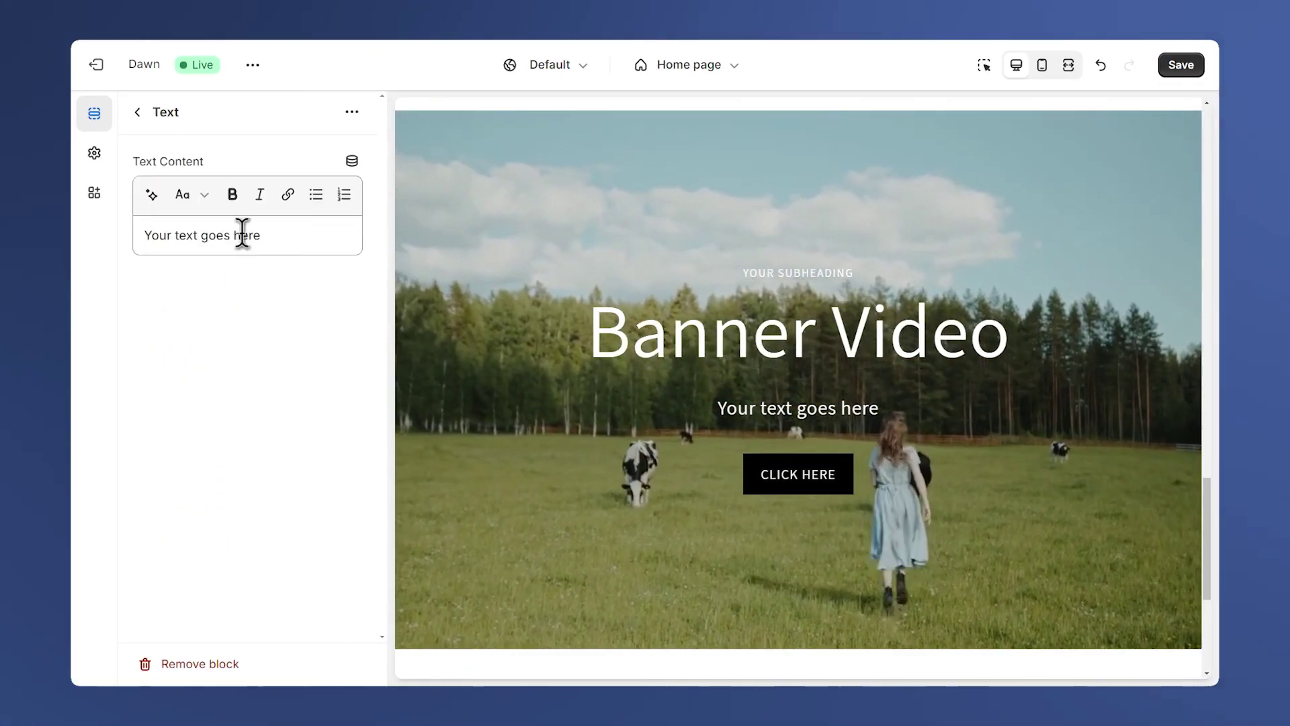
click(138, 112)
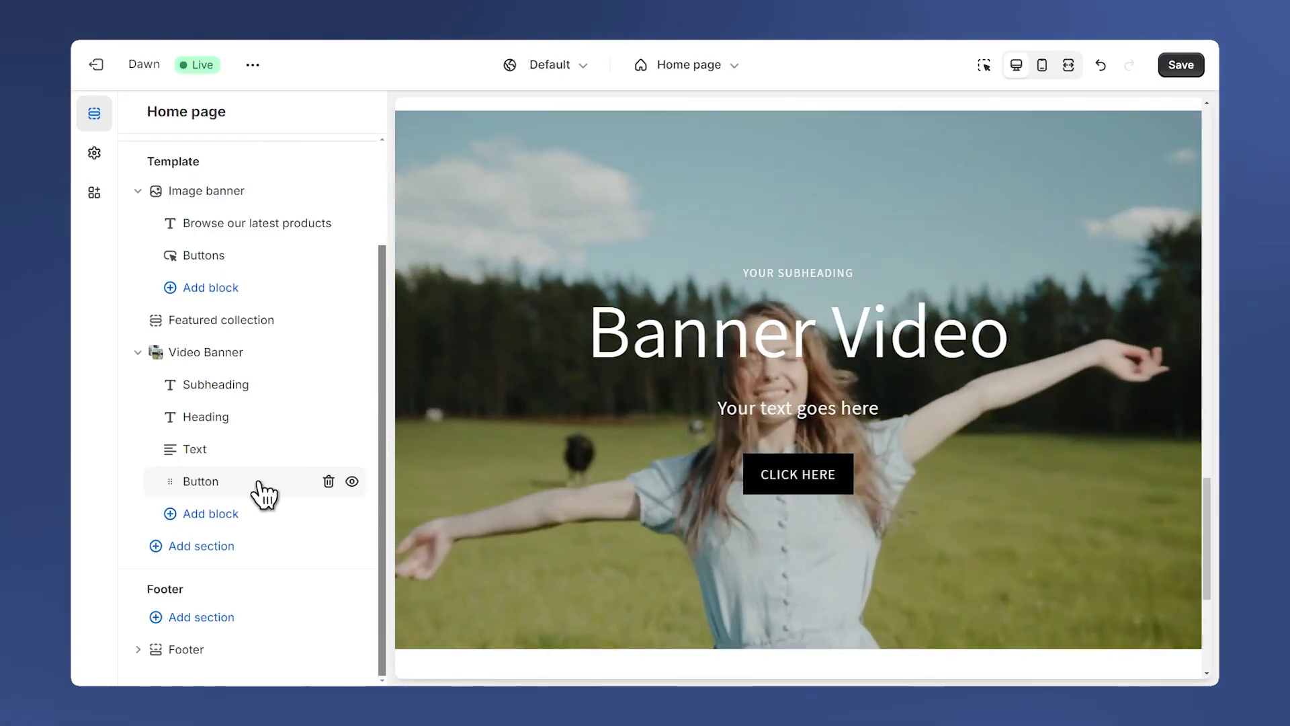
click(264, 495)
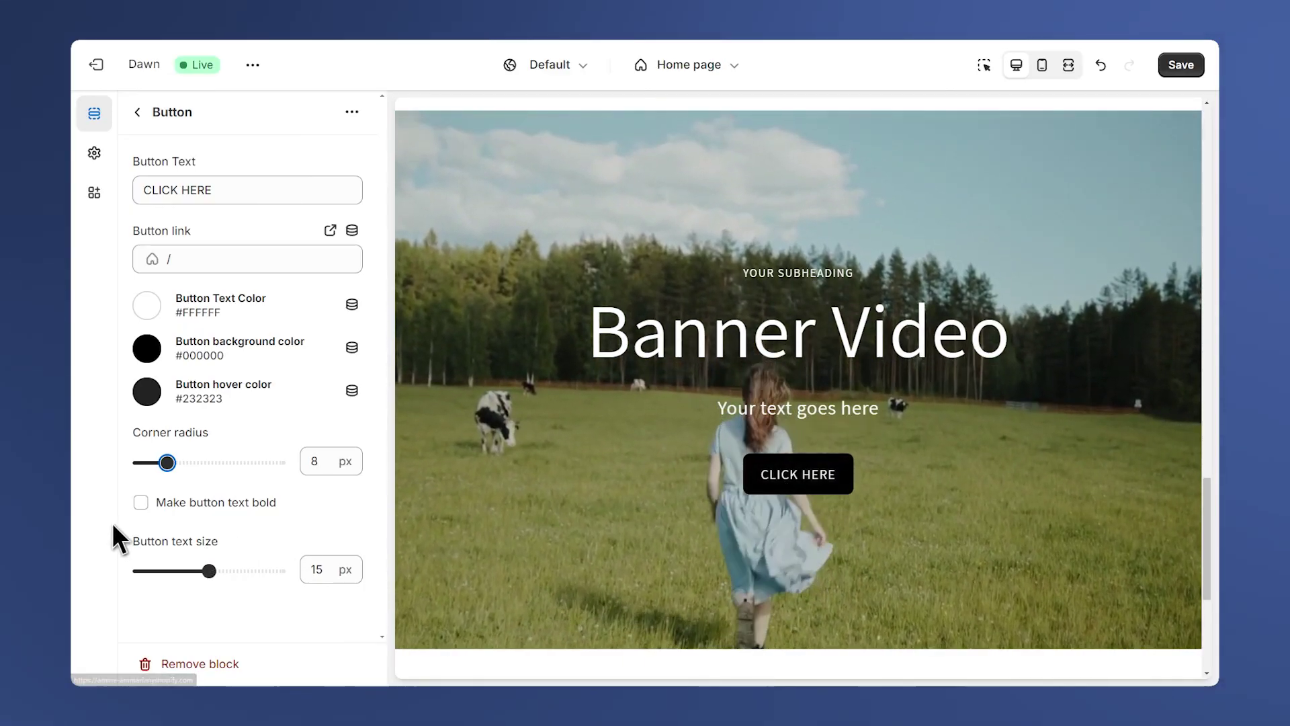
click(141, 503)
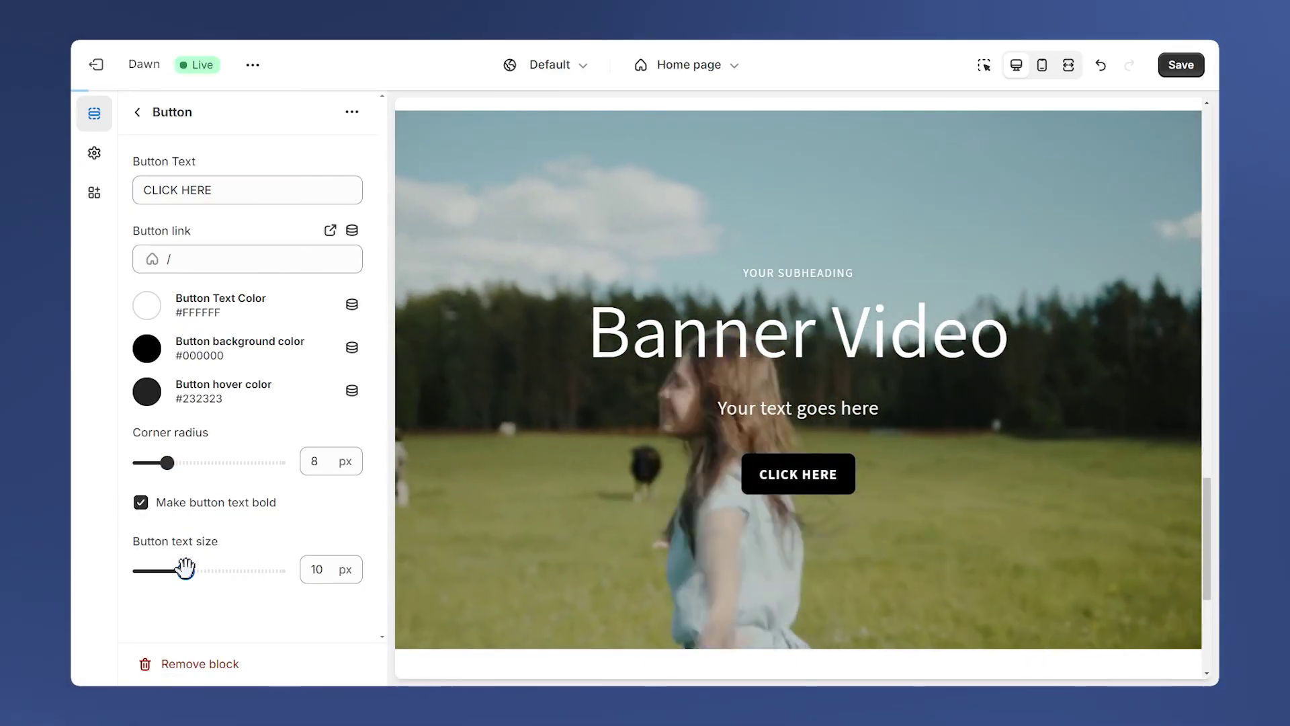
Increase the CLICK HERE button's text size with the Button text size slider.
drag(194, 568, 216, 568)
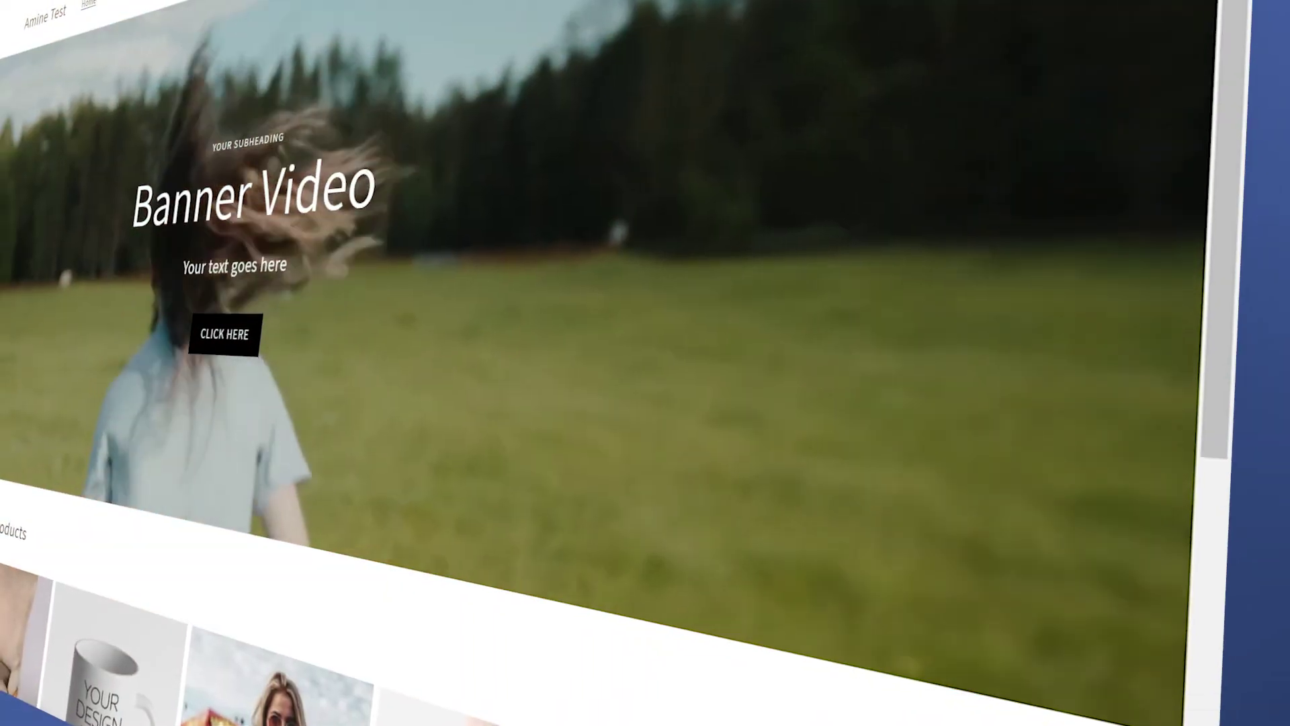